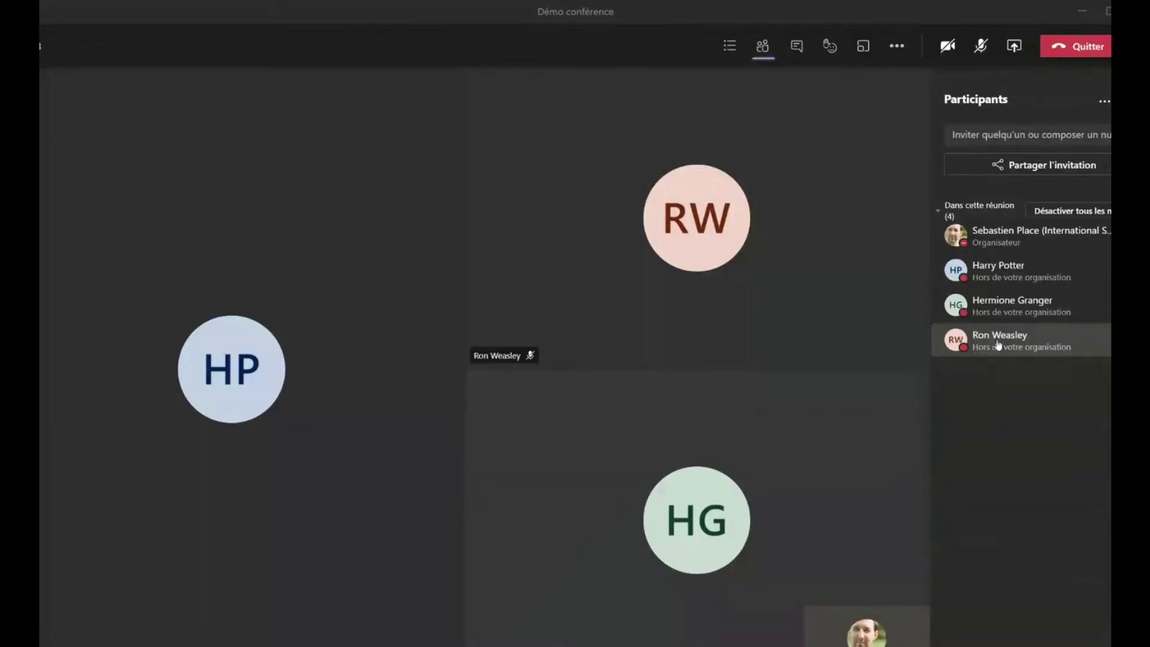
# - Create 3 breakout rooms for the meeting, with participants assigned manually
pyautogui.click(863, 46)
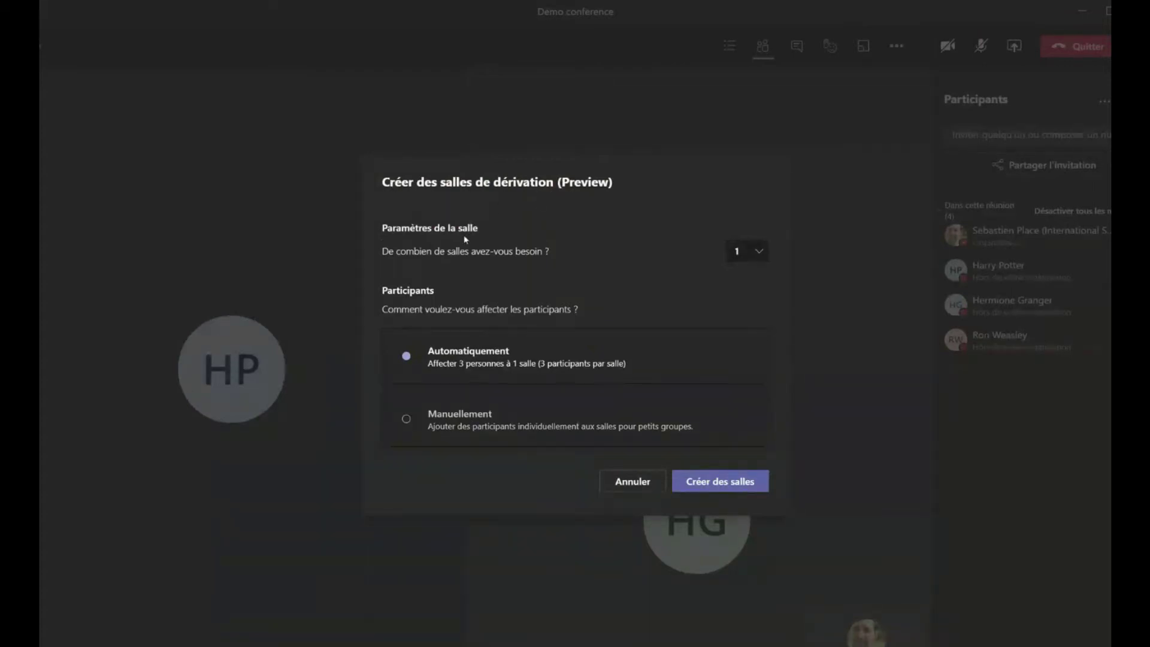
pyautogui.click(766, 250)
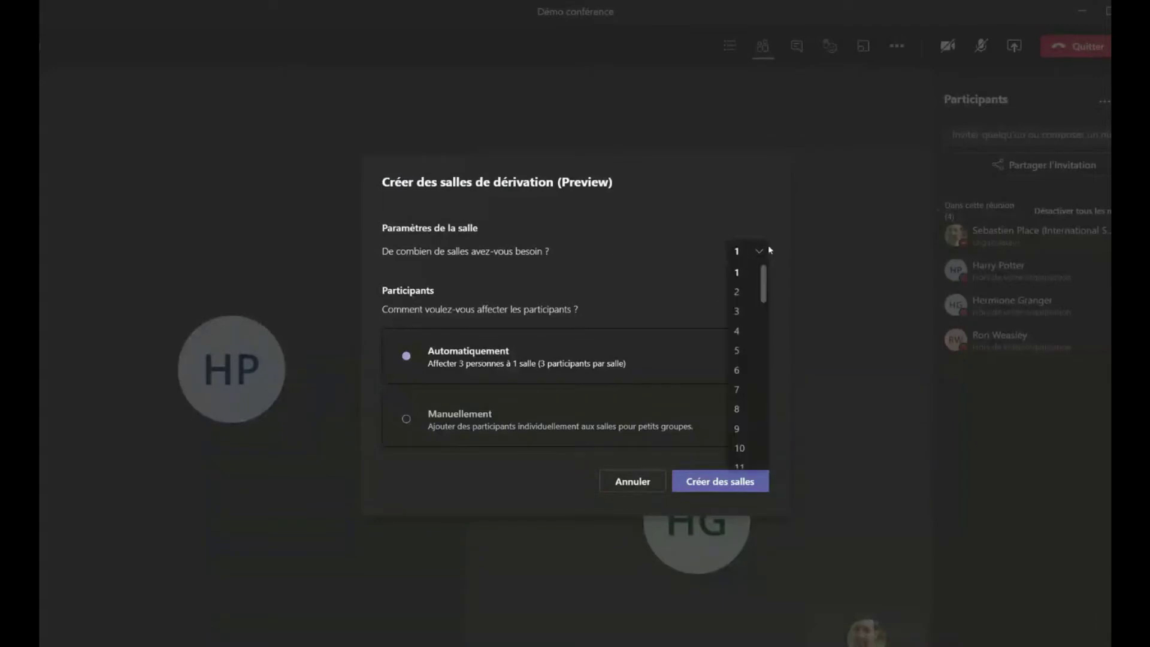
pyautogui.scroll(-4, 741, 330)
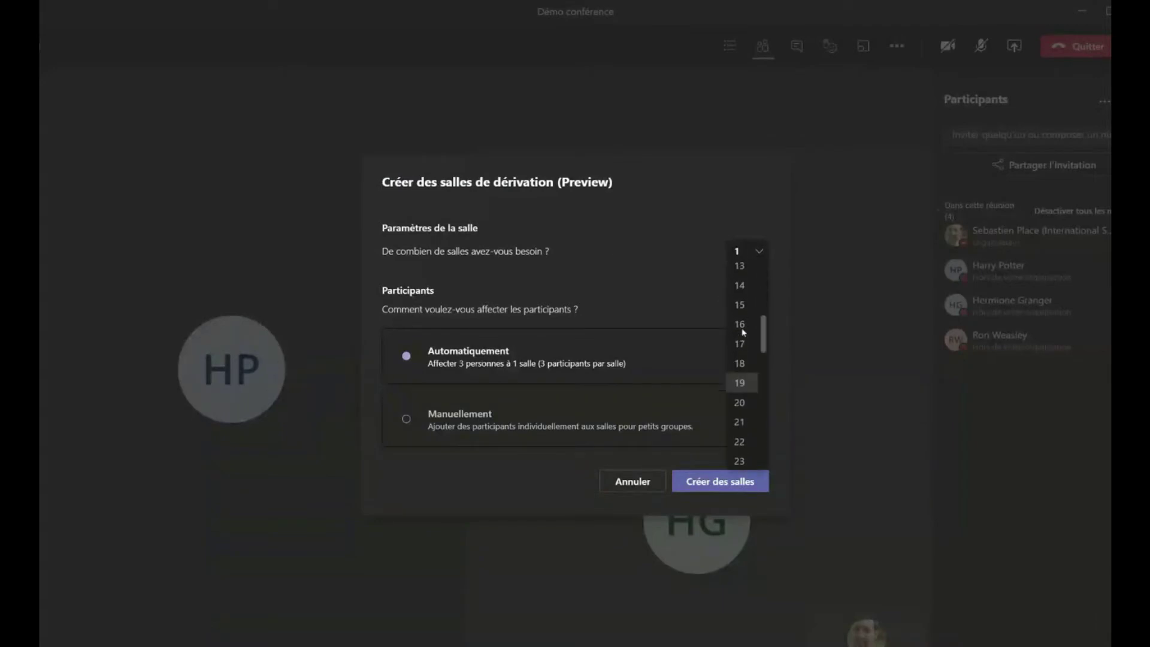
pyautogui.scroll(-9, 743, 331)
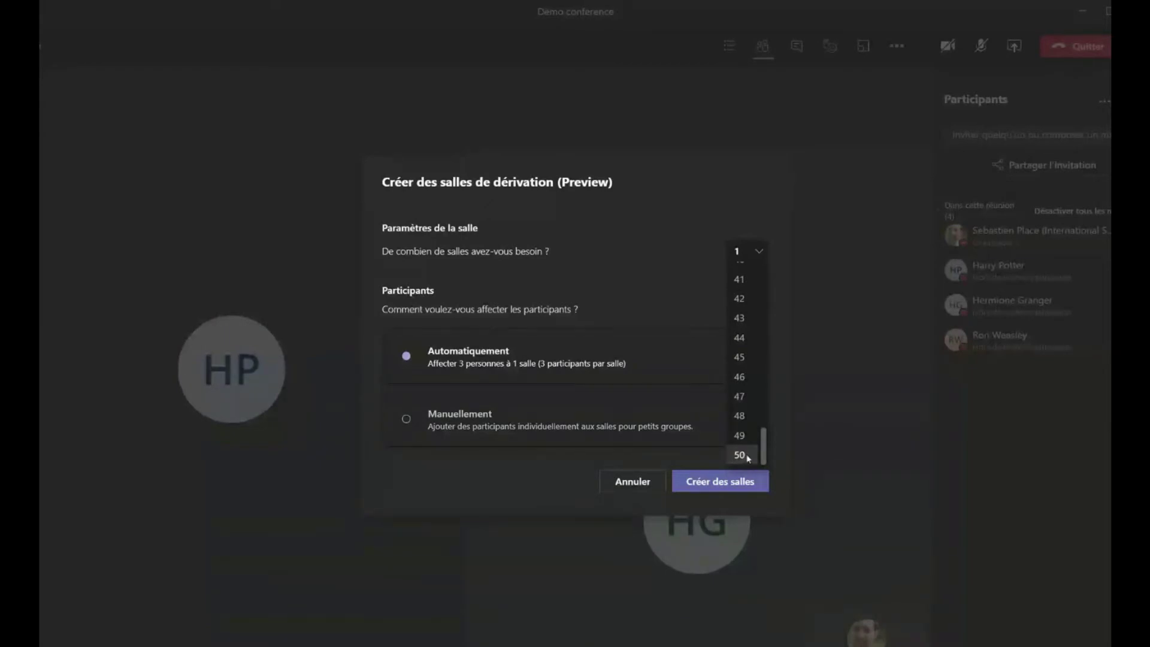
pyautogui.scroll(13, 746, 451)
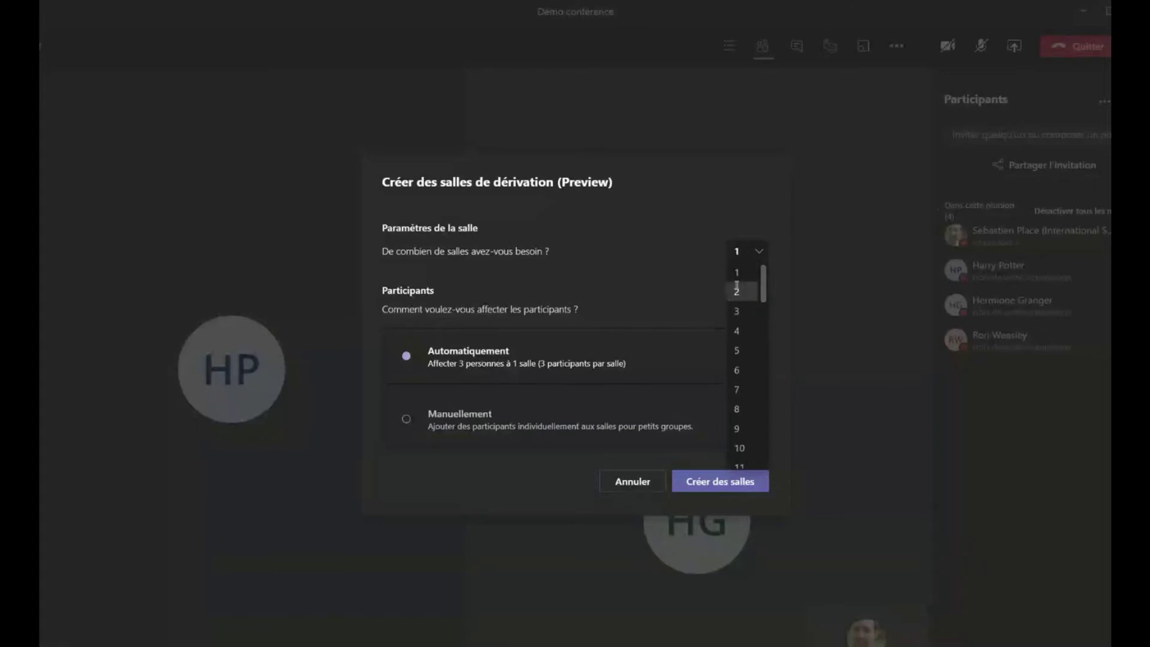
pyautogui.scroll(-12, 743, 296)
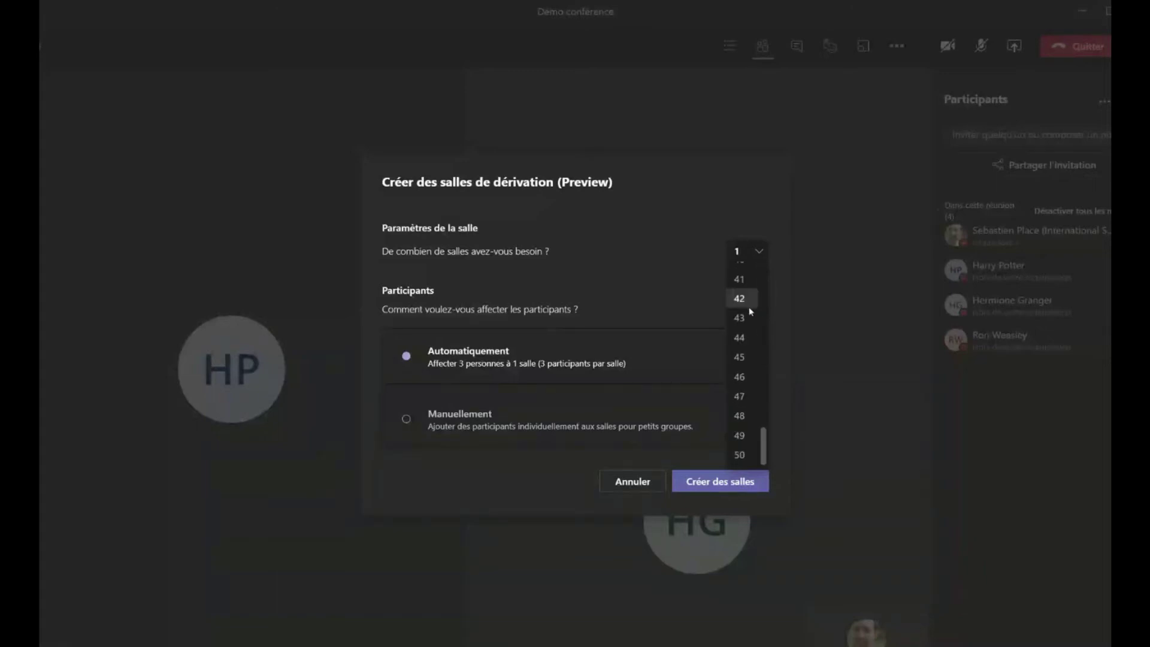
pyautogui.click(697, 244)
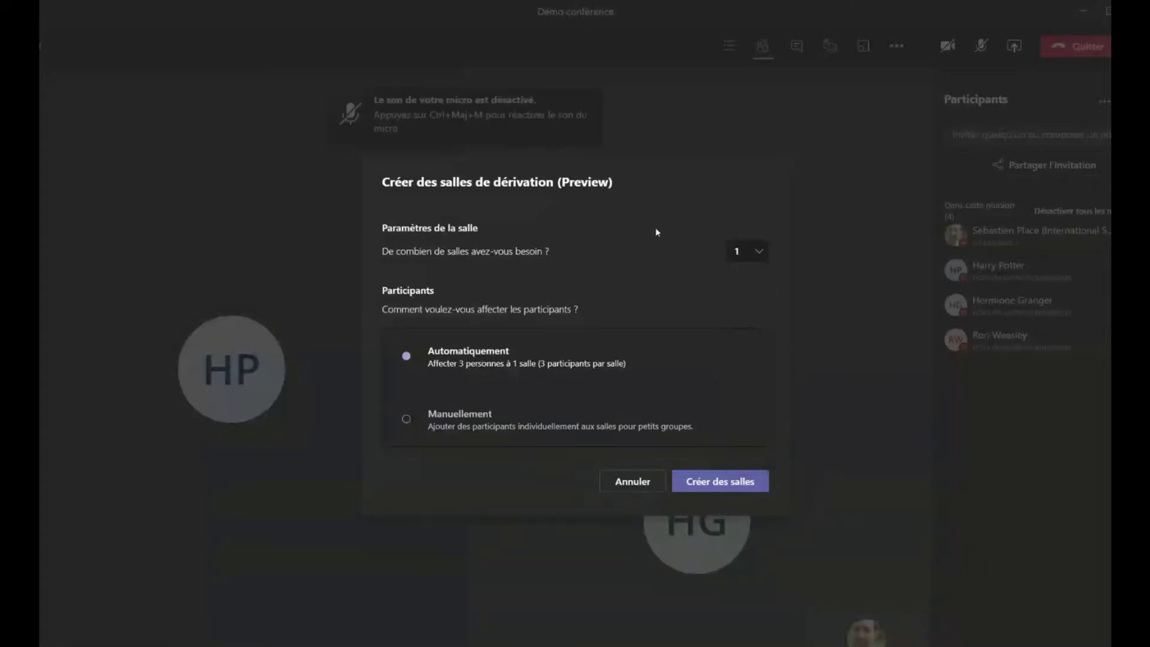
pyautogui.click(747, 251)
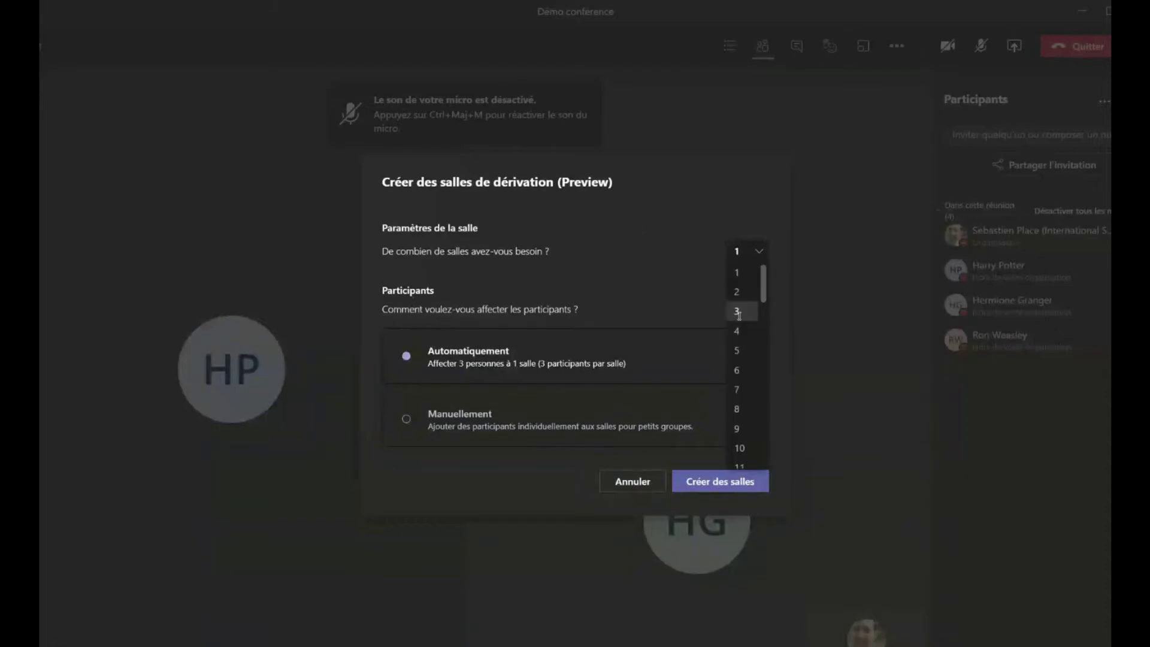
pyautogui.click(743, 308)
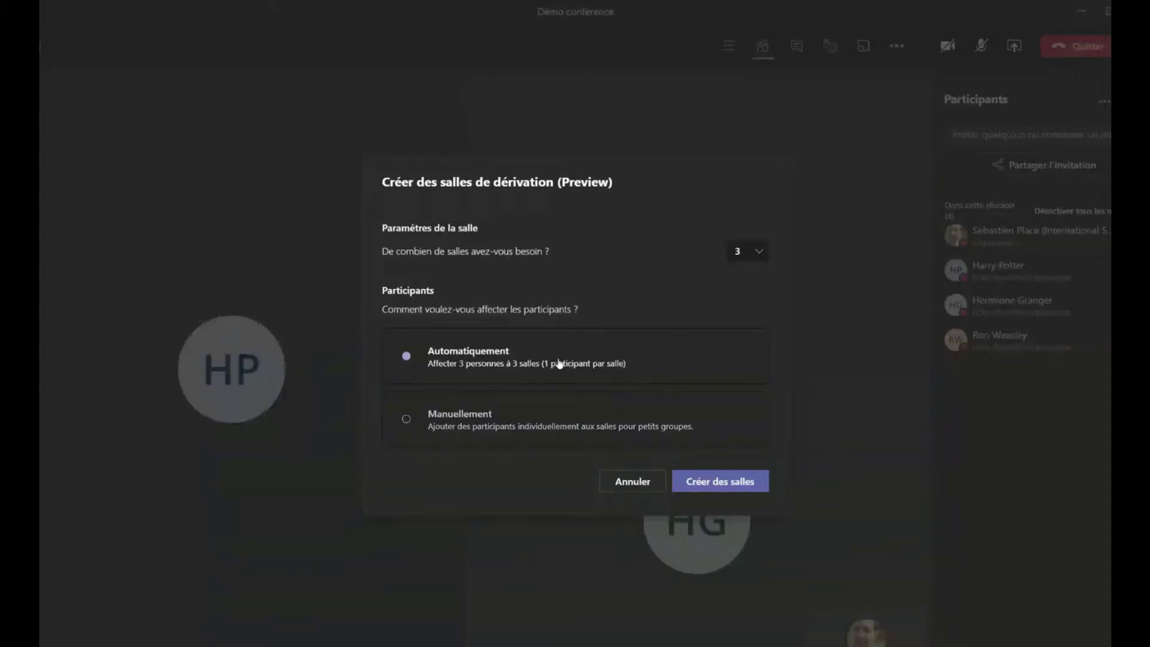
pyautogui.press('Down')
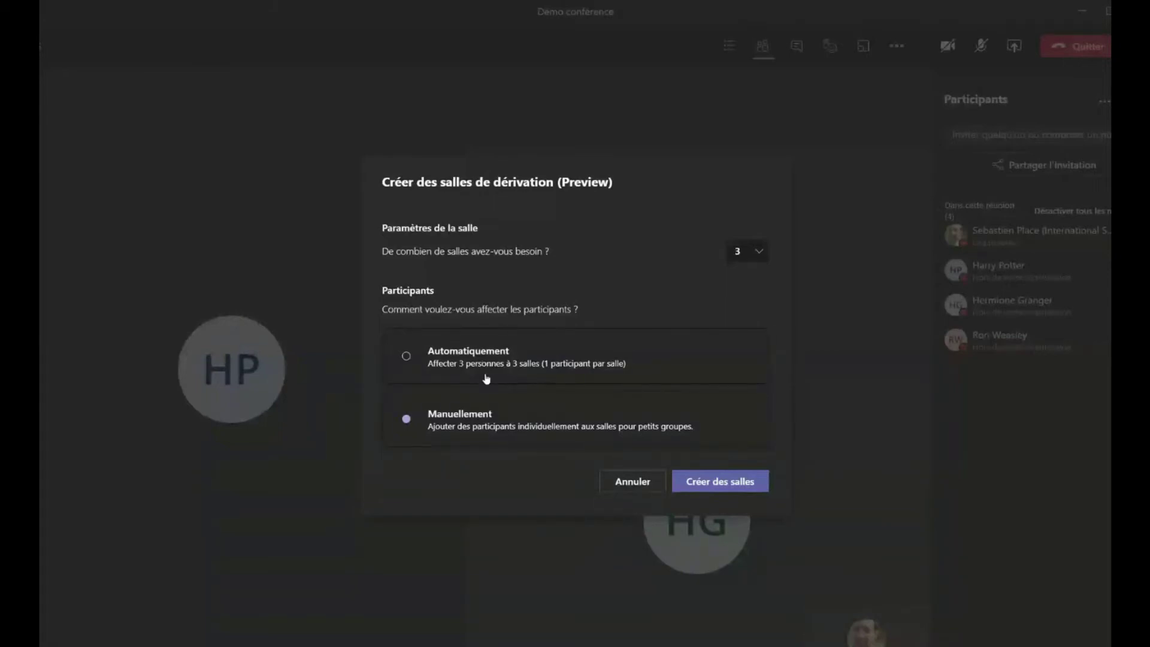
pyautogui.click(703, 488)
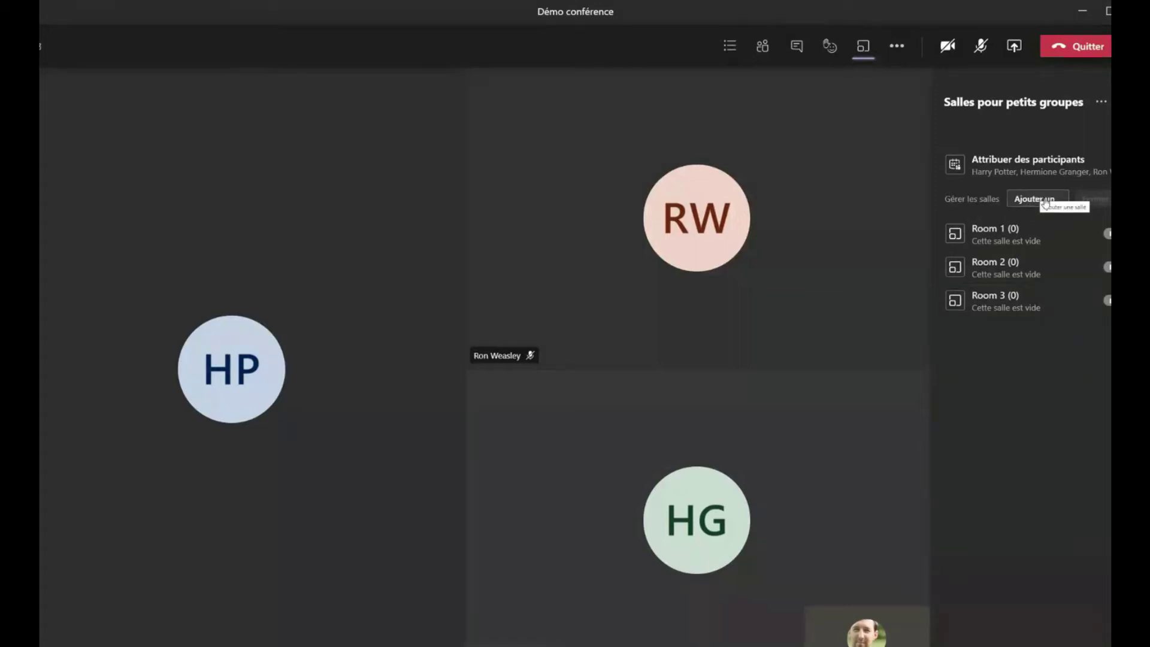
# - Assign the first participant in the unassigned list to Room 1
pyautogui.click(1106, 234)
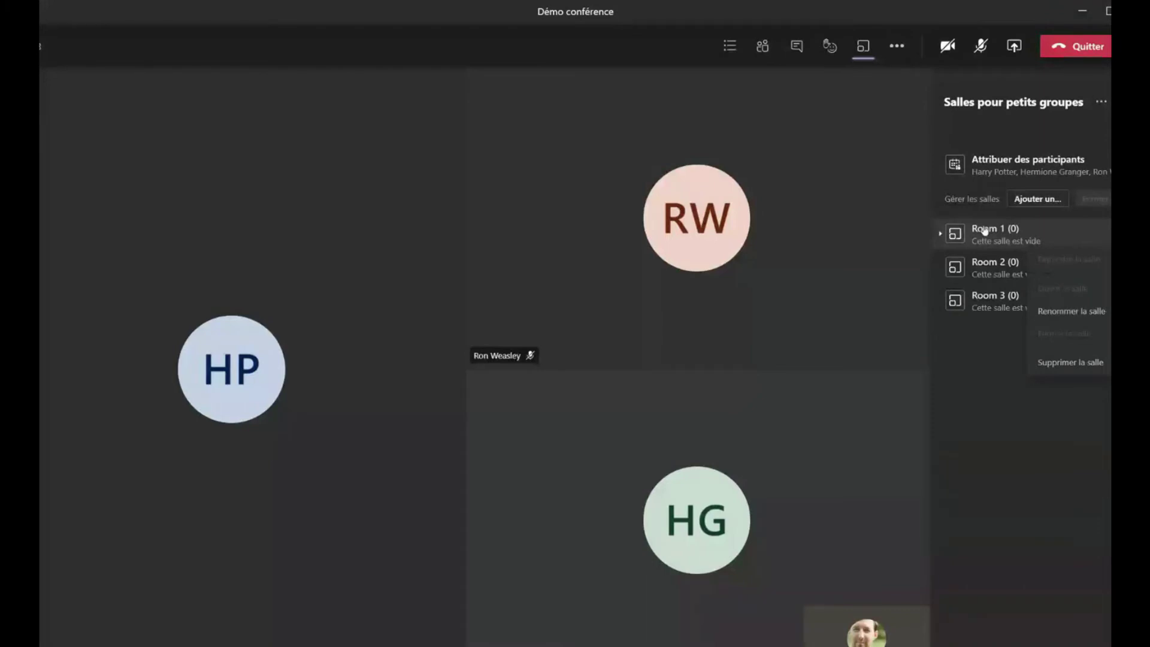
pyautogui.click(1007, 171)
pyautogui.click(1007, 171)
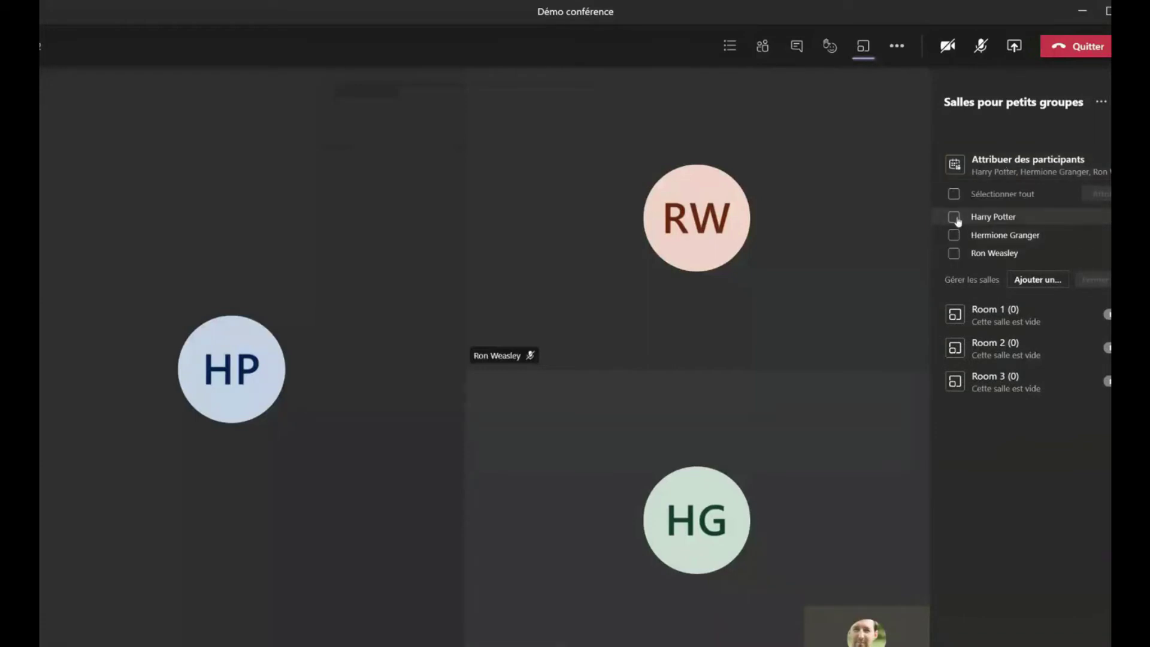
pyautogui.click(955, 219)
pyautogui.click(1097, 193)
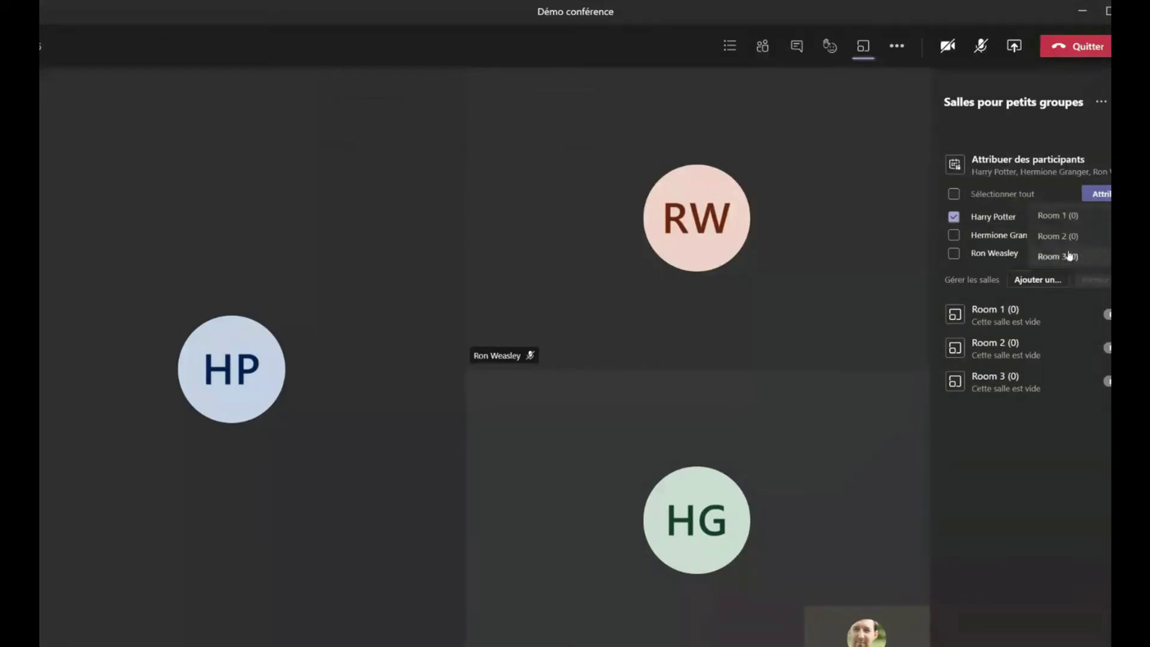
pyautogui.click(1058, 215)
# - Assign the next unassigned participant to Room 2 and the last remaining one to Room 3
pyautogui.click(955, 218)
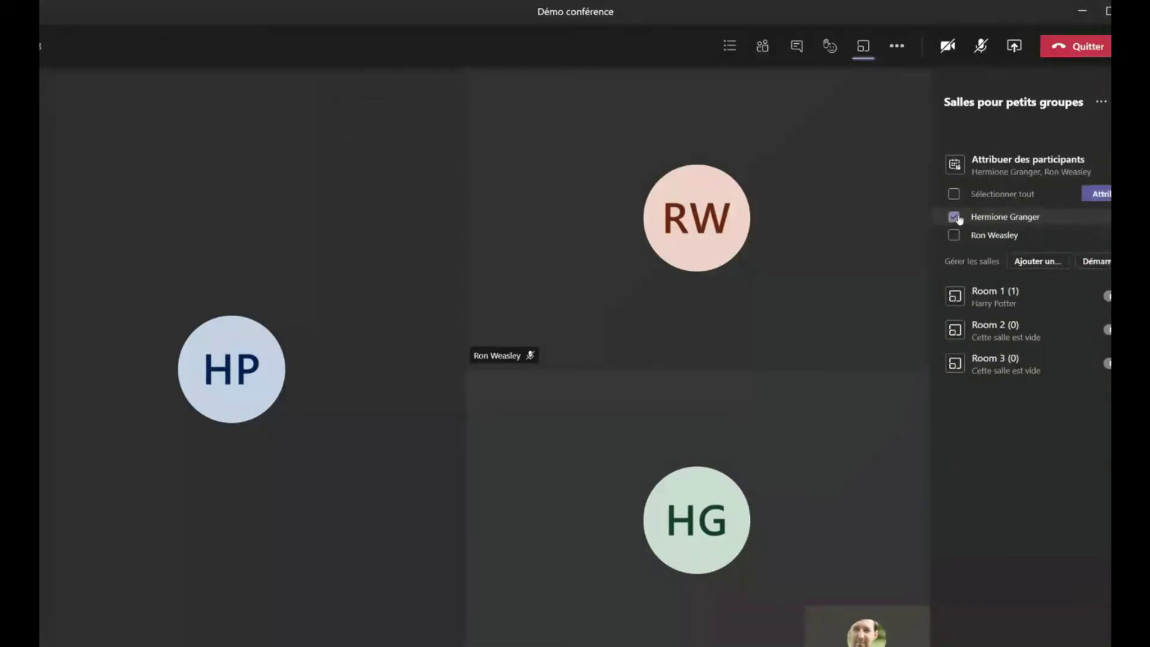
pyautogui.click(1097, 194)
pyautogui.click(1058, 233)
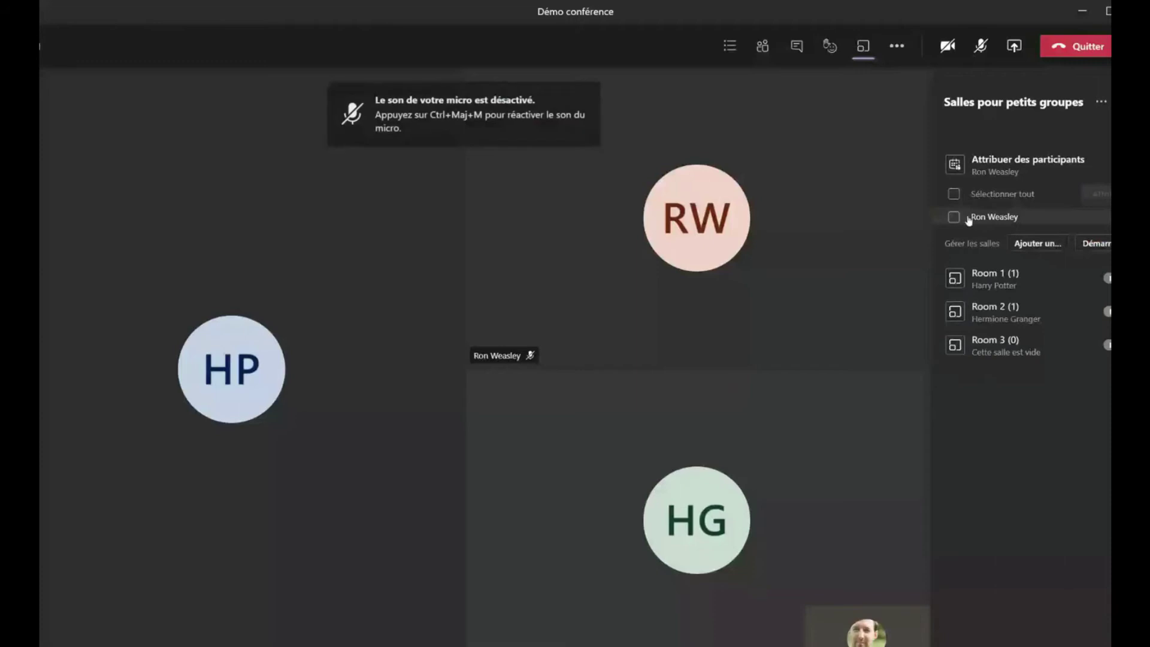
pyautogui.click(1104, 195)
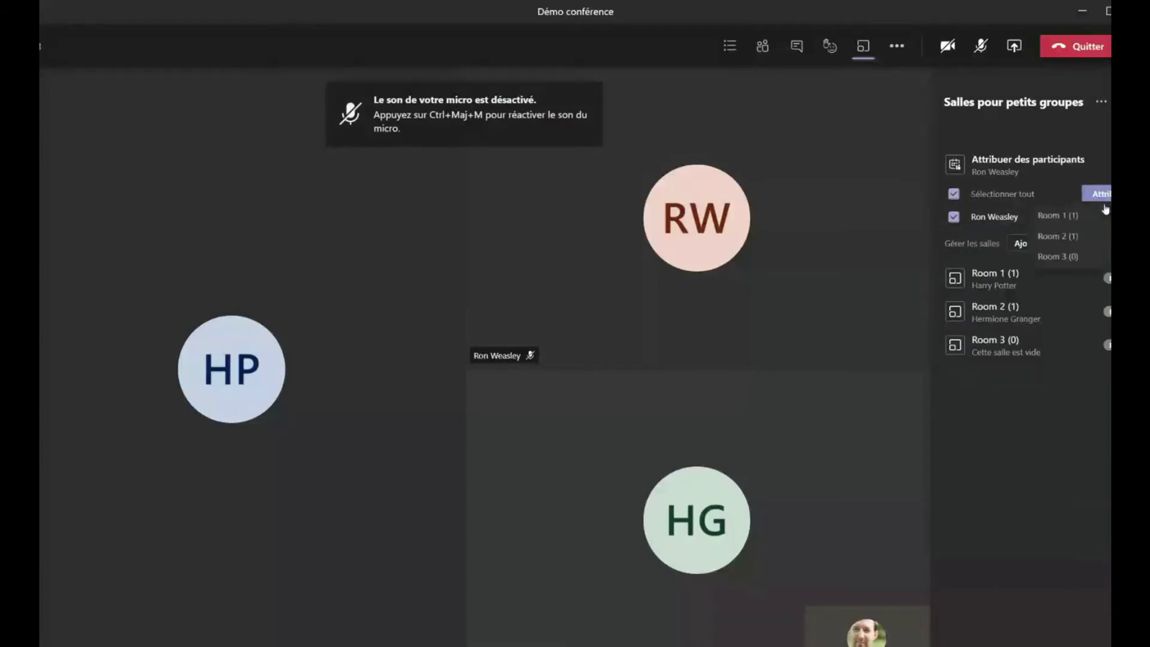
pyautogui.click(1057, 256)
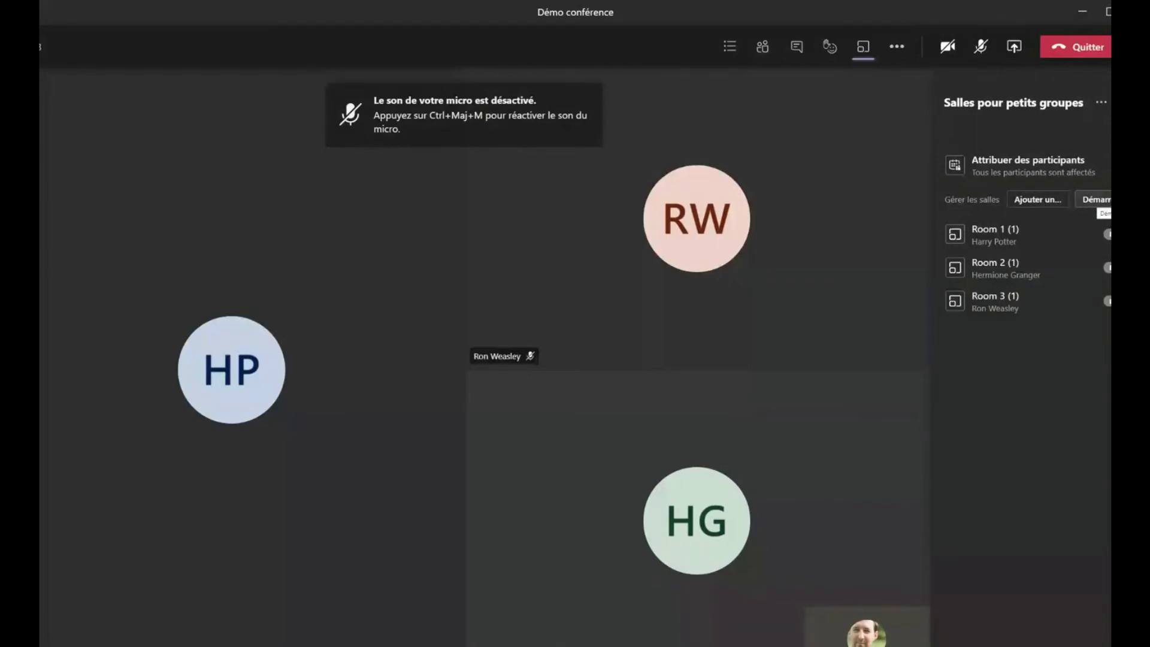
# - Start all the breakout rooms and join Room 1 as organizer
pyautogui.click(1096, 210)
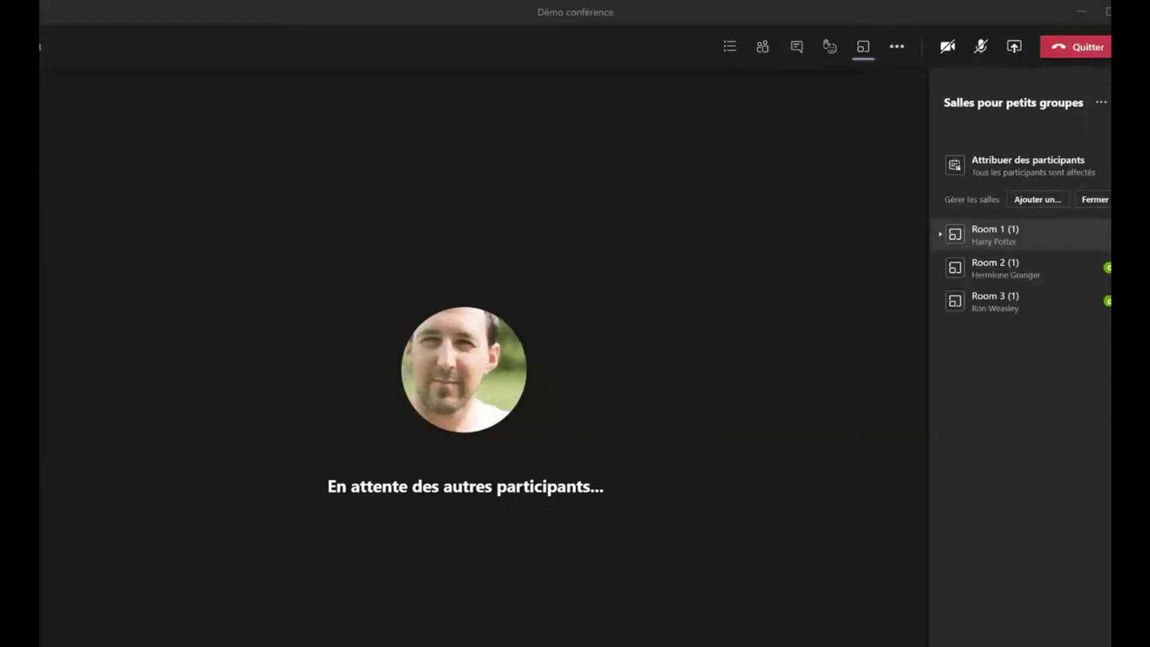
pyautogui.click(1107, 235)
pyautogui.click(1086, 269)
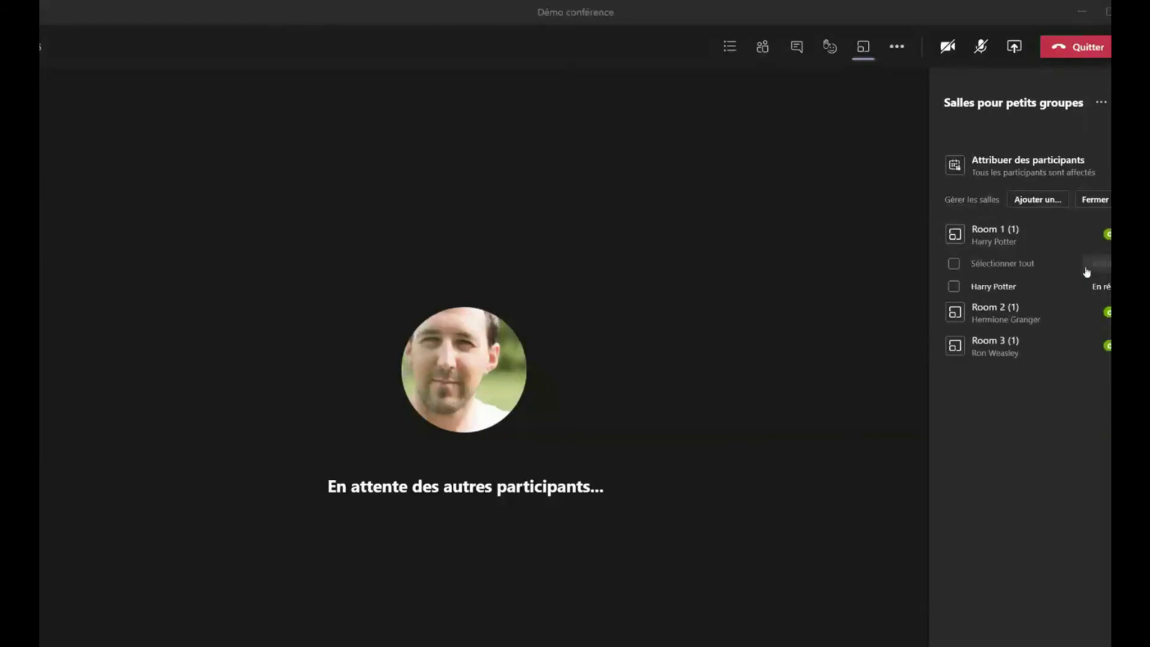
pyautogui.click(1087, 269)
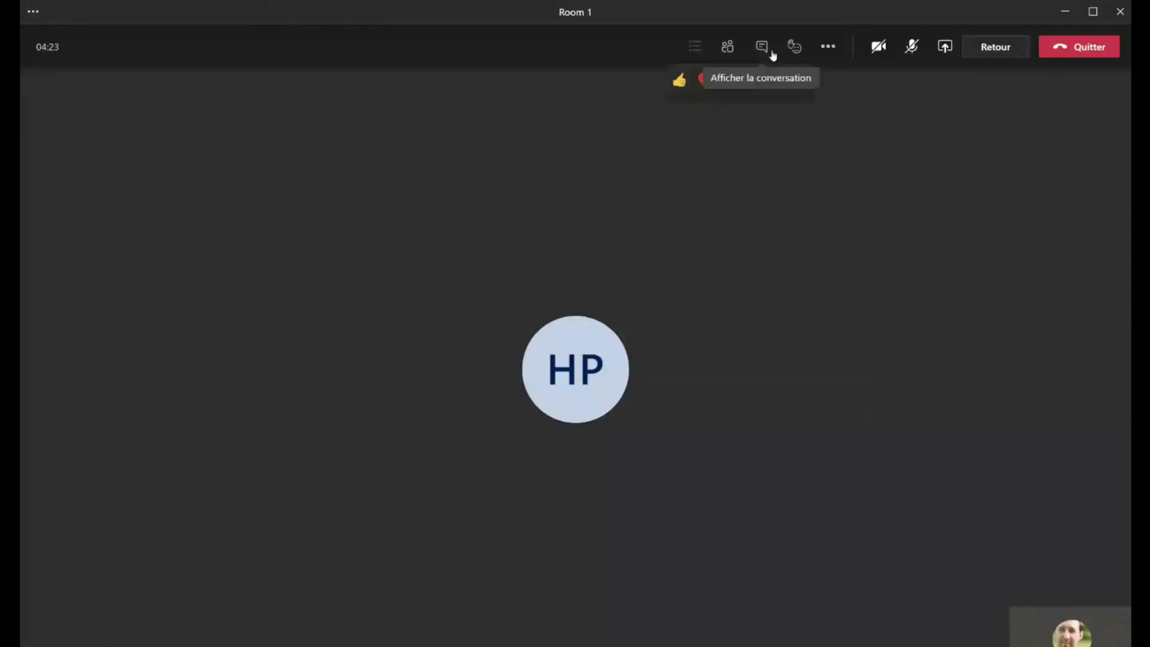
# - Examine Room 1's meeting chat, reactions and additional actions, including the recording and transcription options
pyautogui.click(773, 54)
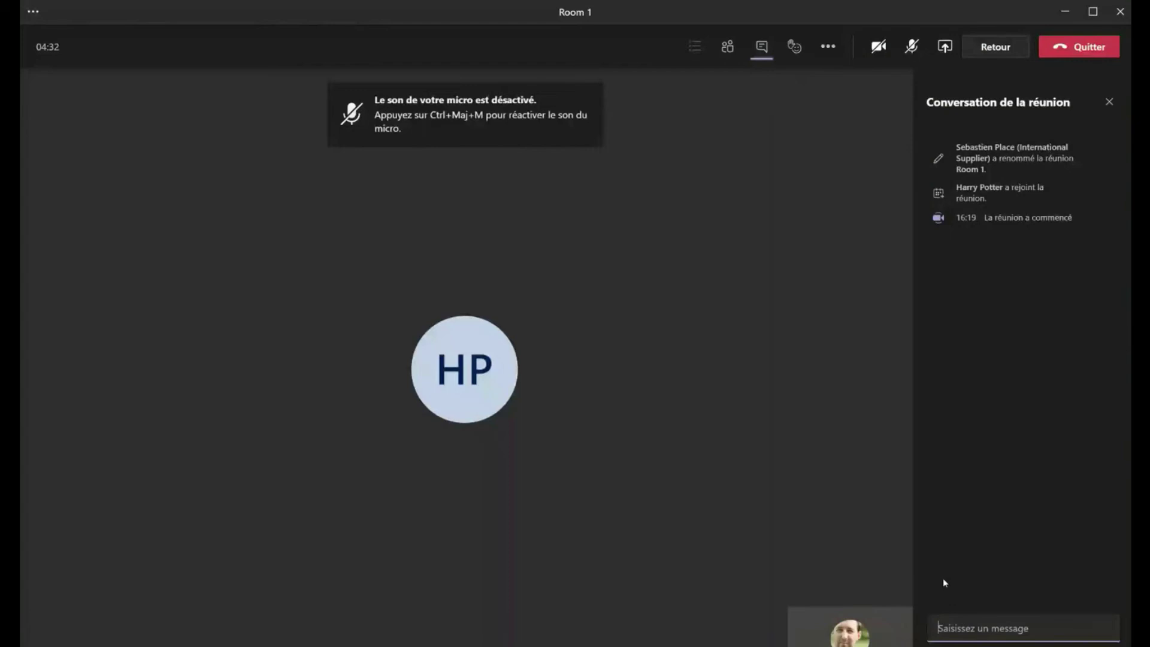
pyautogui.click(791, 46)
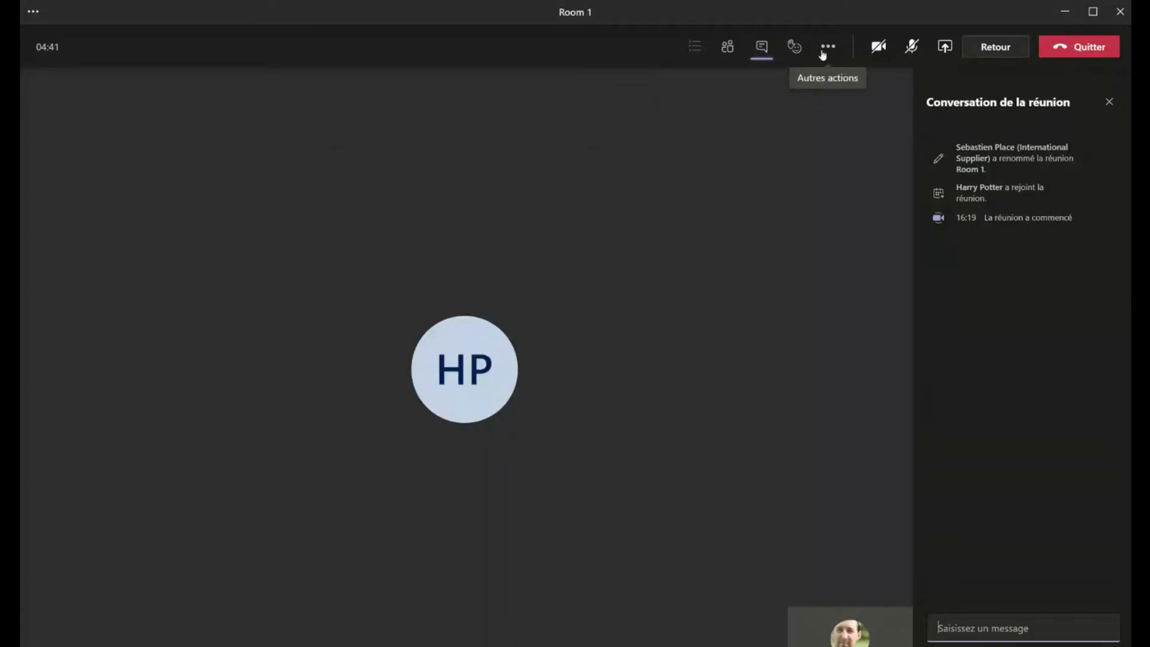
pyautogui.click(794, 50)
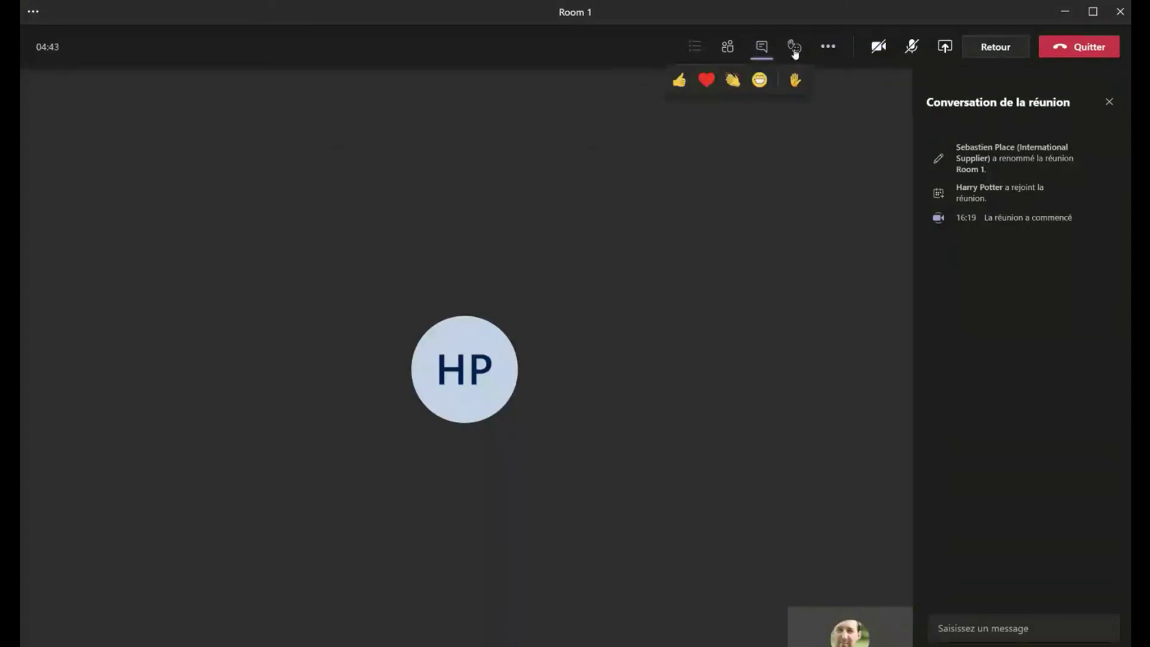
pyautogui.click(838, 48)
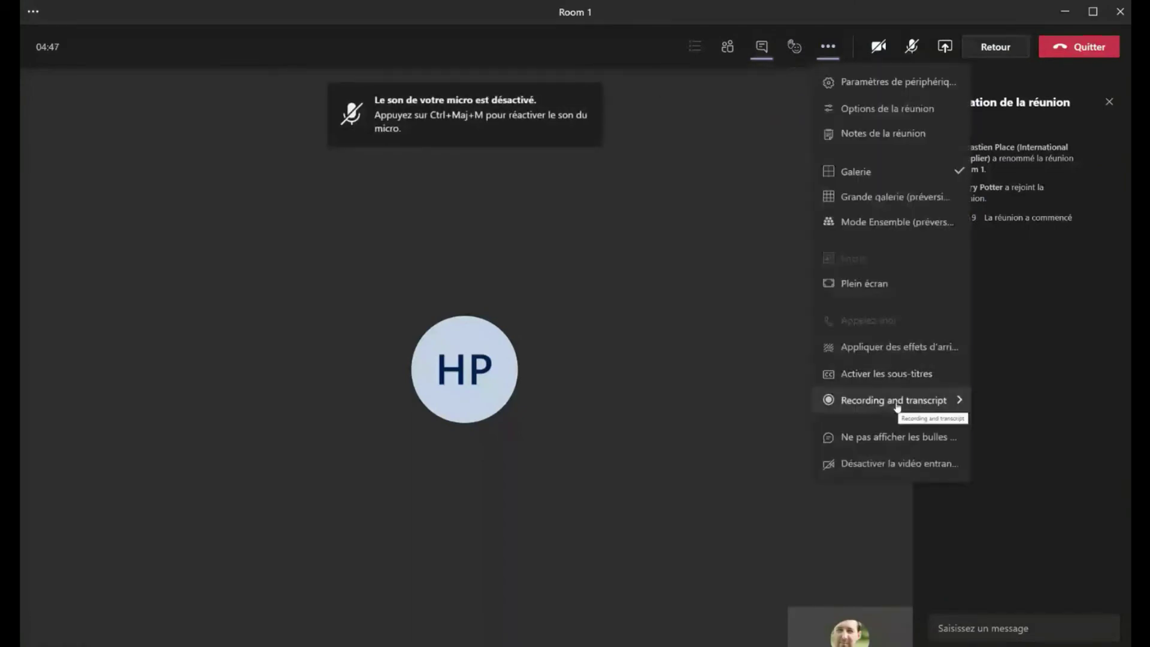
pyautogui.moveTo(959, 402)
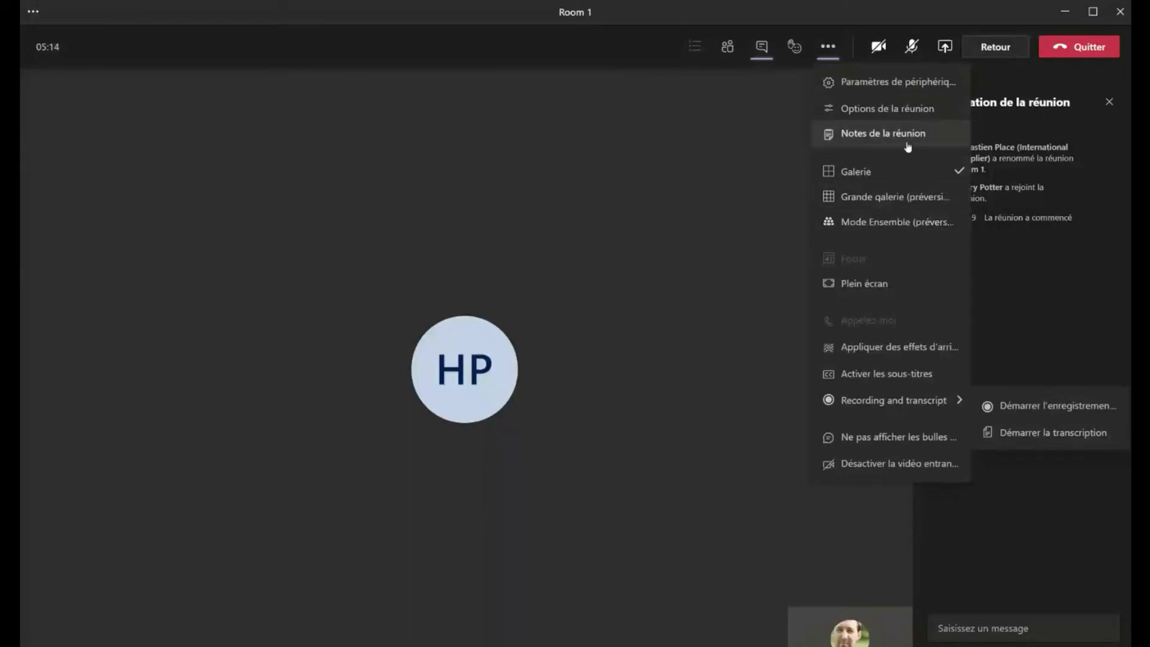
pyautogui.click(745, 124)
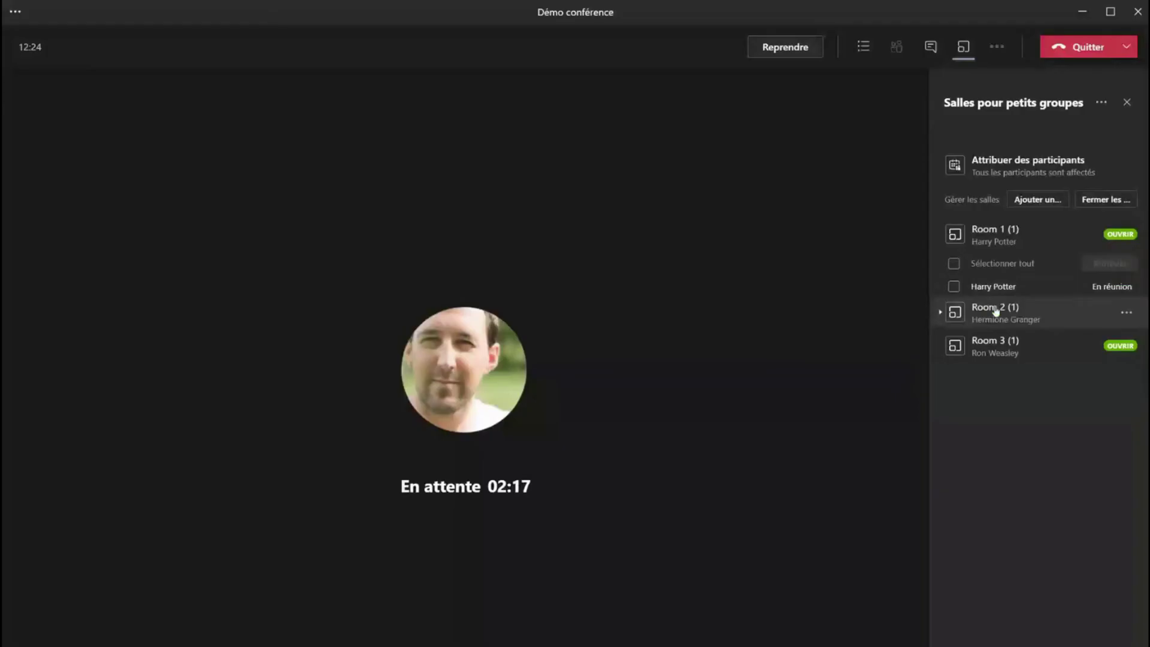
# - Expand the participant list of Room 2 and reassign Room 1's participant to Room 2
pyautogui.click(941, 311)
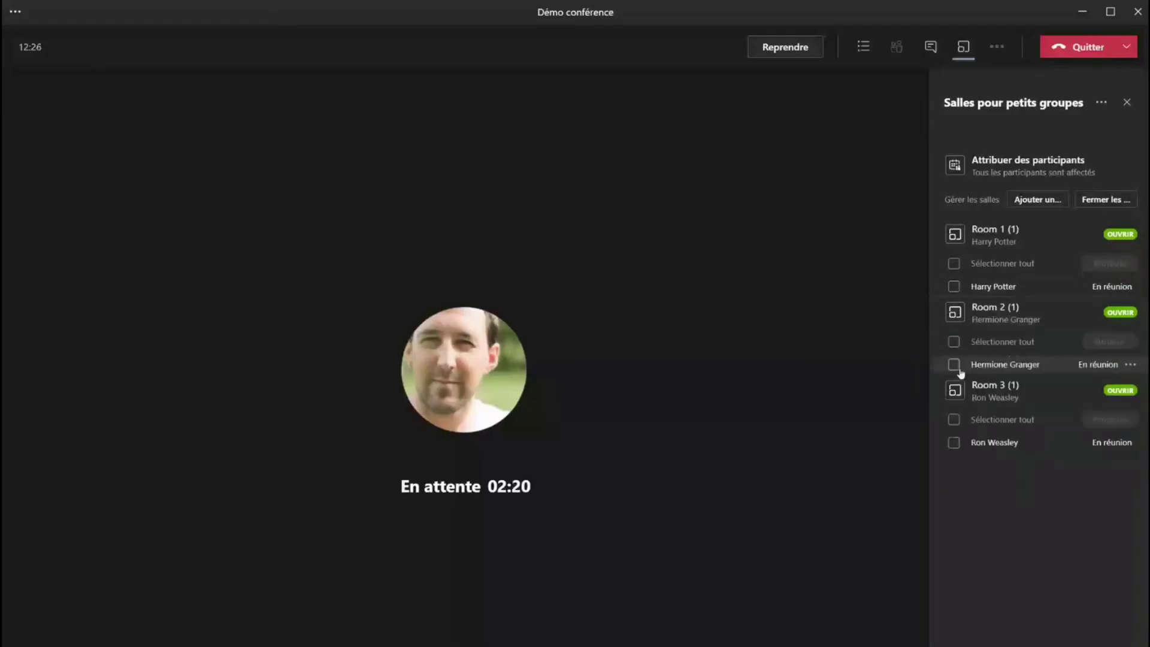
pyautogui.click(955, 365)
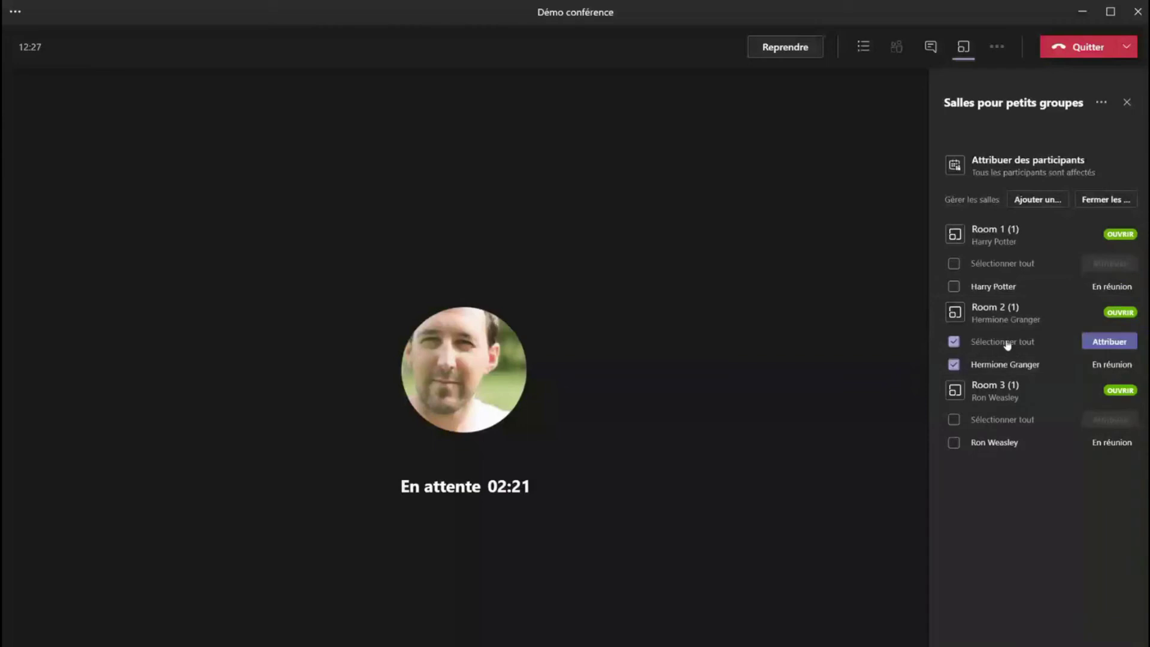
pyautogui.click(955, 365)
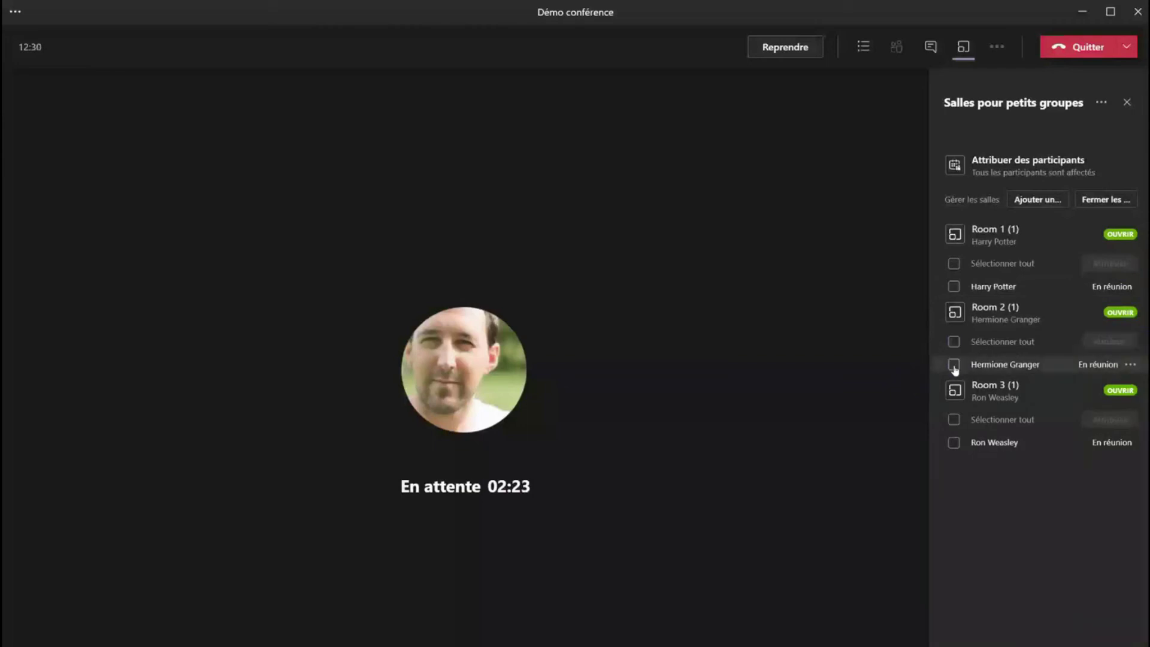
pyautogui.click(1002, 288)
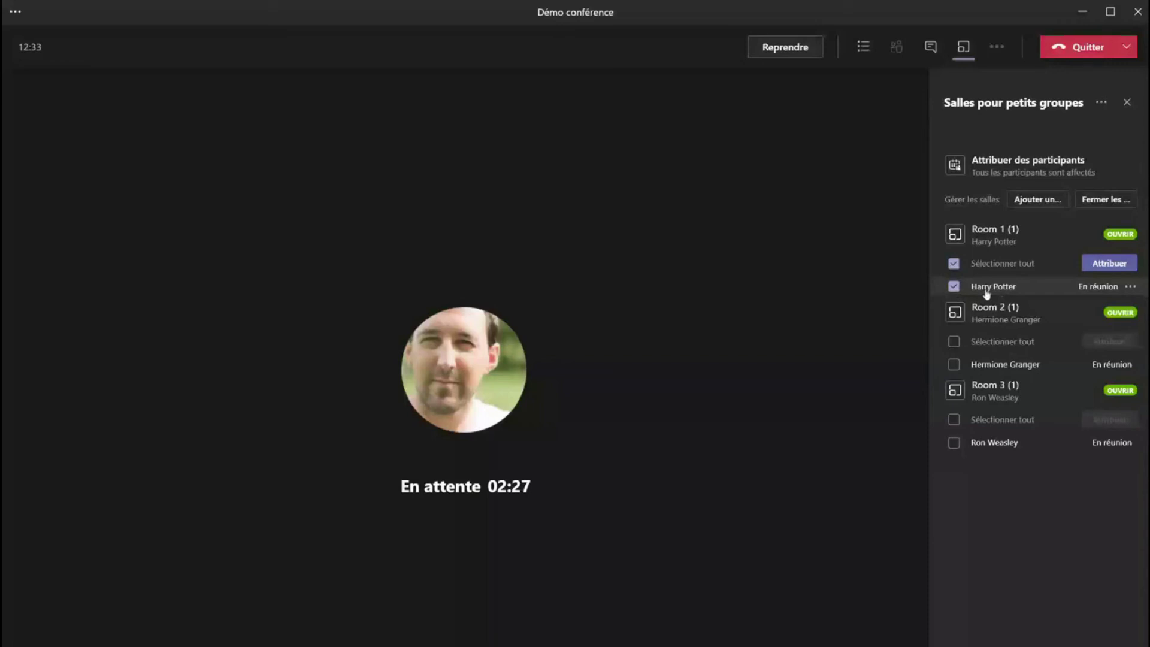
pyautogui.click(1109, 263)
pyautogui.click(1109, 282)
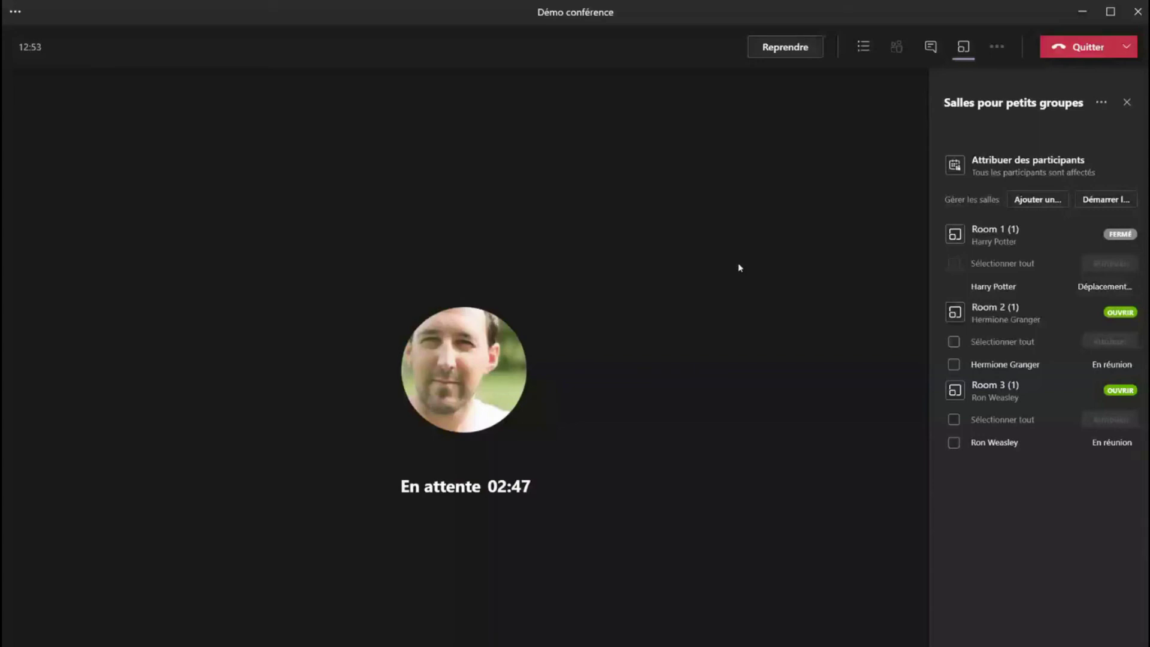
# - Reassign the participant in Room 3 to Room 2
pyautogui.moveTo(1008, 311)
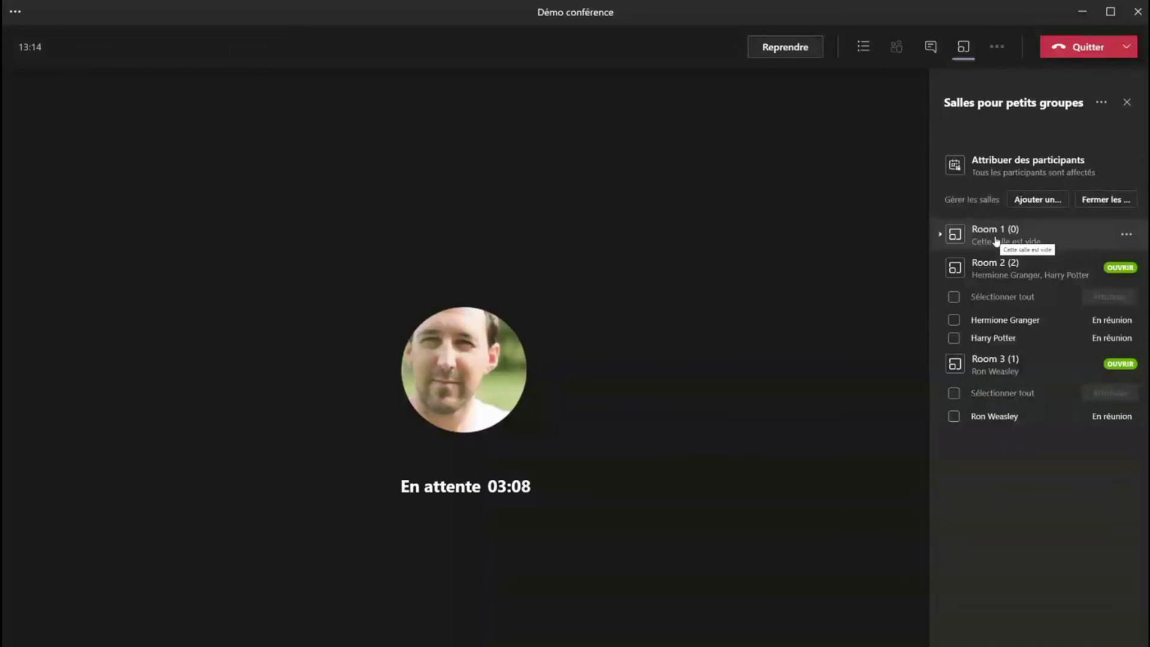
pyautogui.click(954, 393)
pyautogui.click(1110, 393)
pyautogui.click(1057, 458)
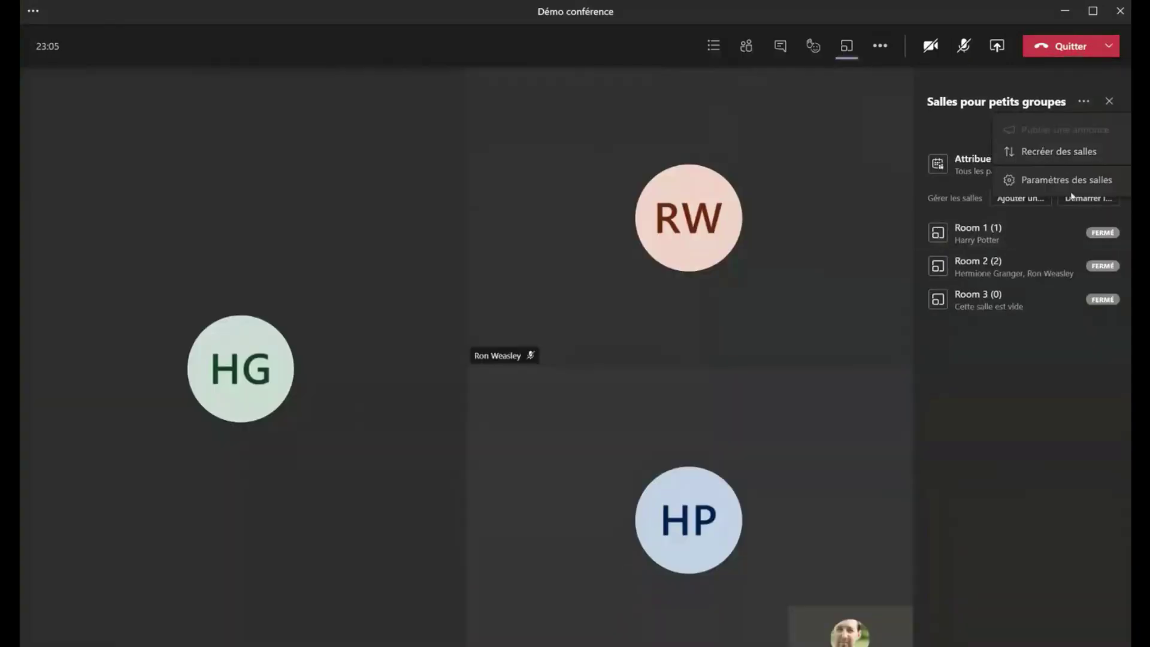
pyautogui.click(1085, 103)
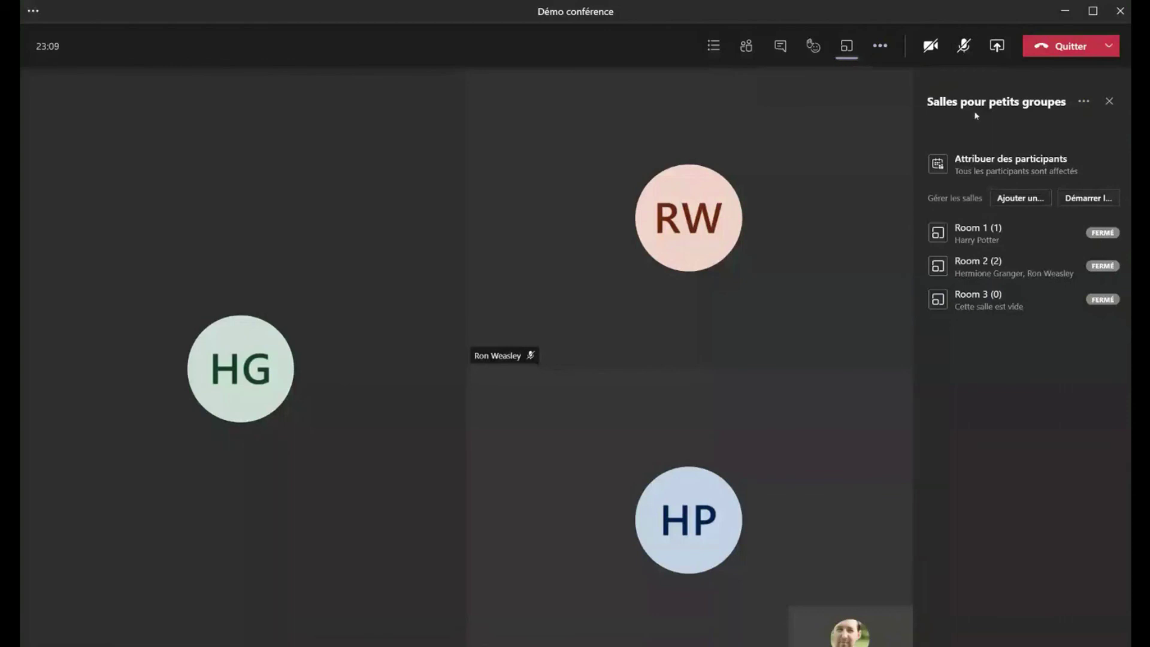
# - Recreate the breakout rooms, deleting all existing rooms and creating a single new room
pyautogui.click(1084, 108)
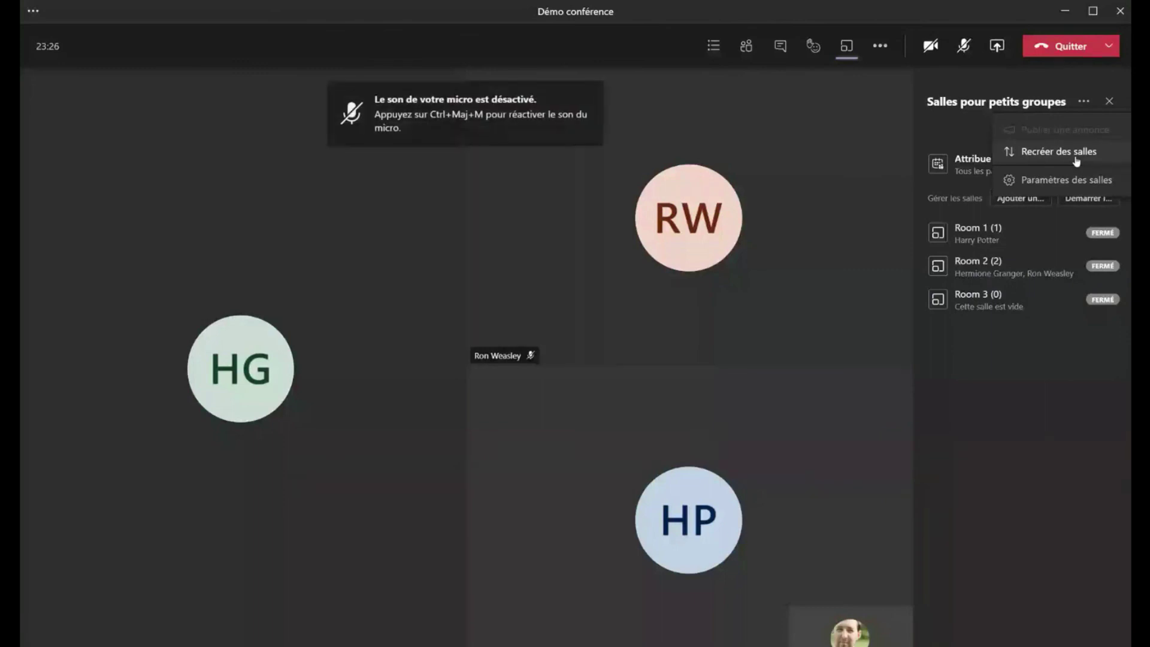
pyautogui.click(1076, 159)
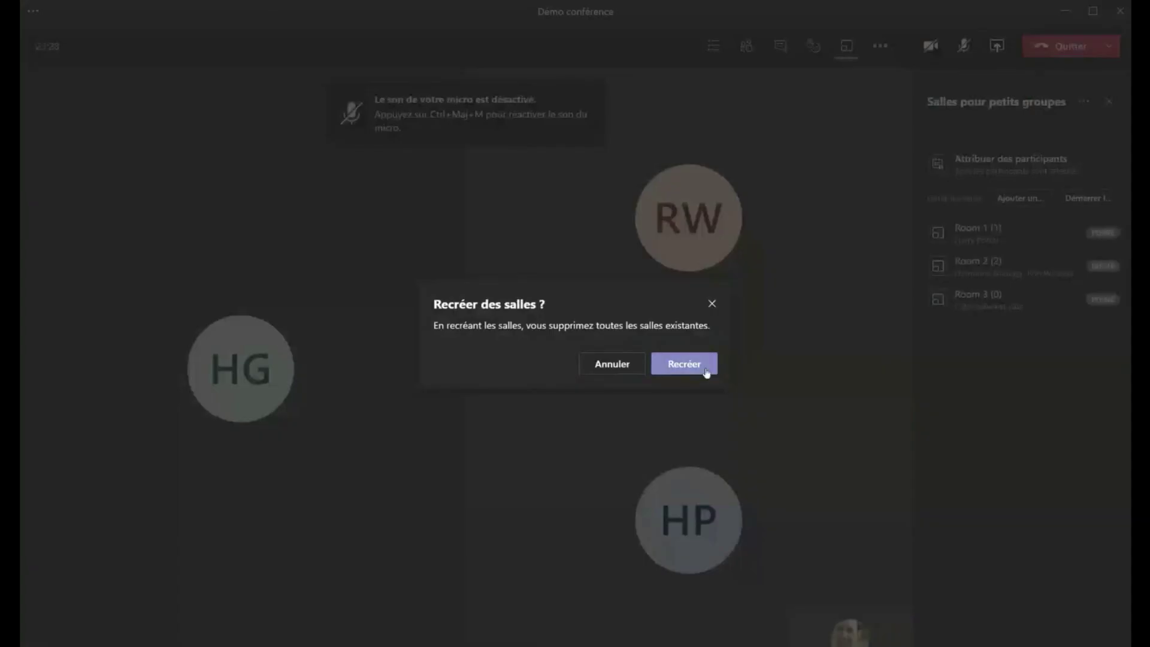
pyautogui.click(685, 363)
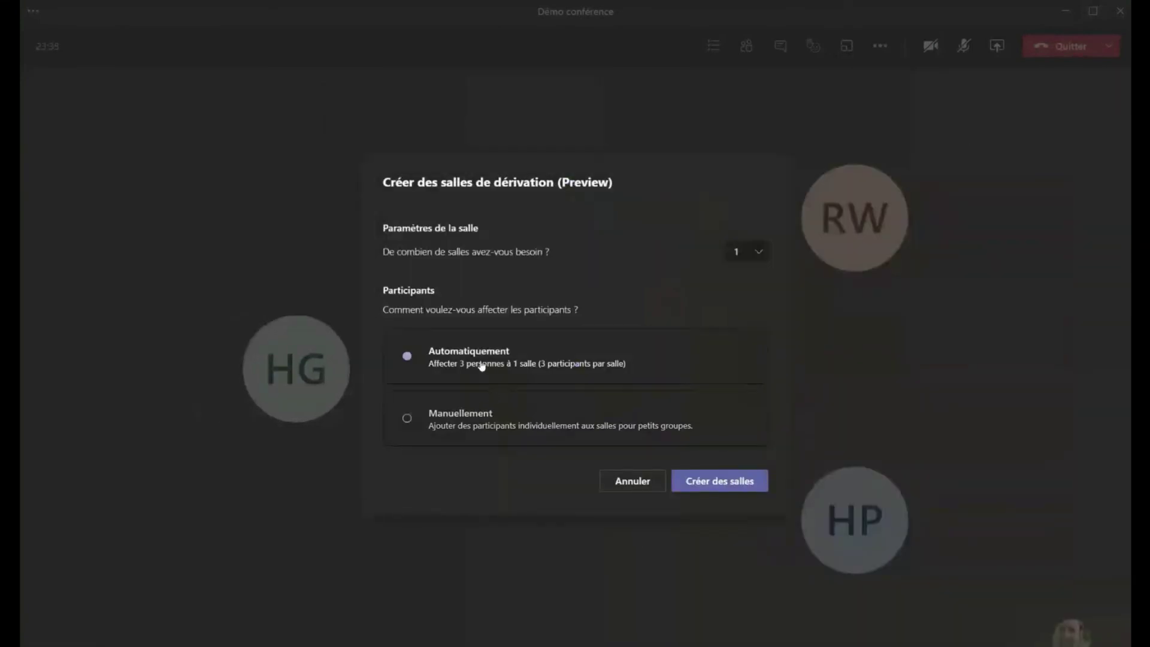
pyautogui.click(621, 479)
pyautogui.click(848, 48)
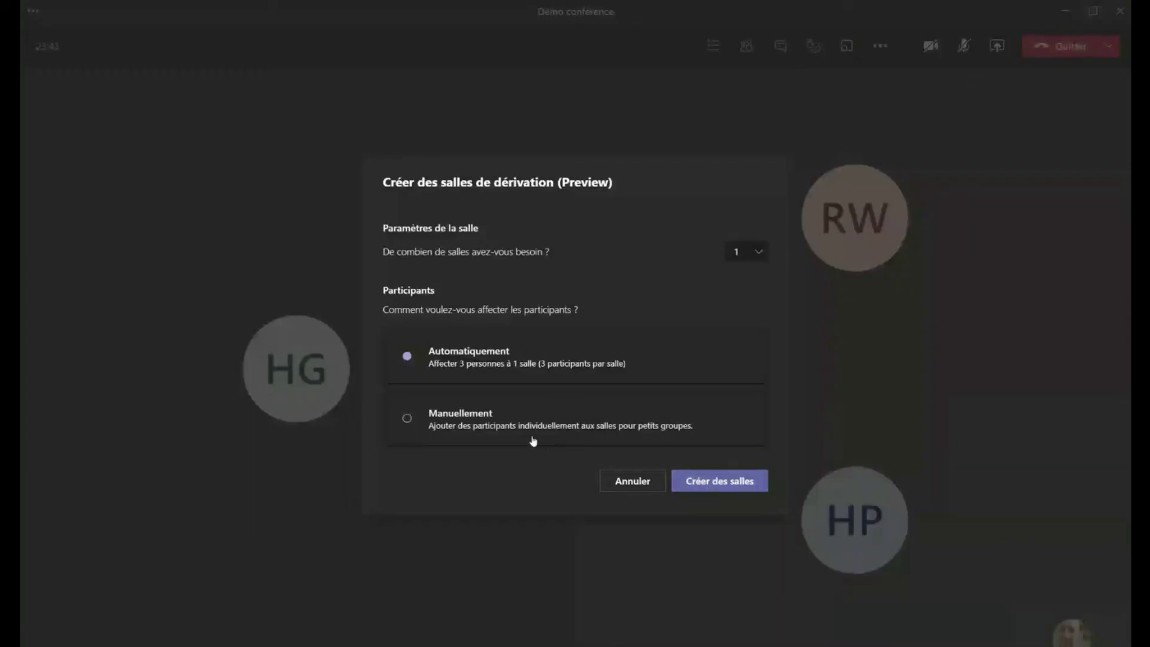
pyautogui.click(719, 481)
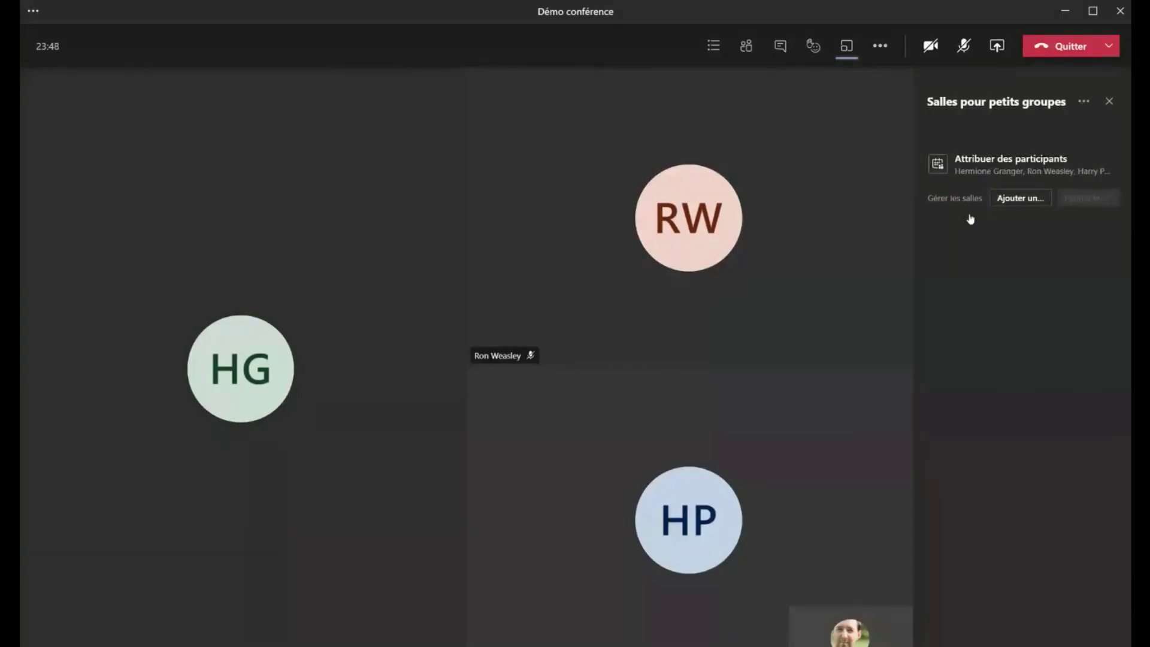
# - Review the breakout room settings for automatically moving people to opened rooms, and return to the room list
pyautogui.click(1084, 101)
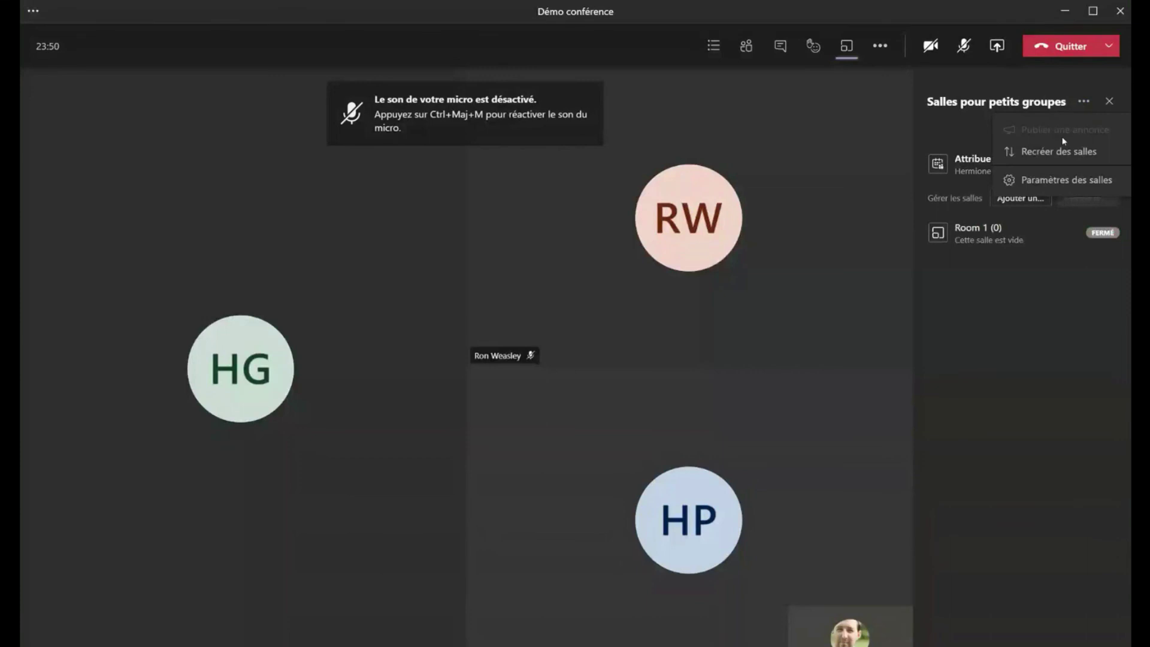
pyautogui.click(1049, 183)
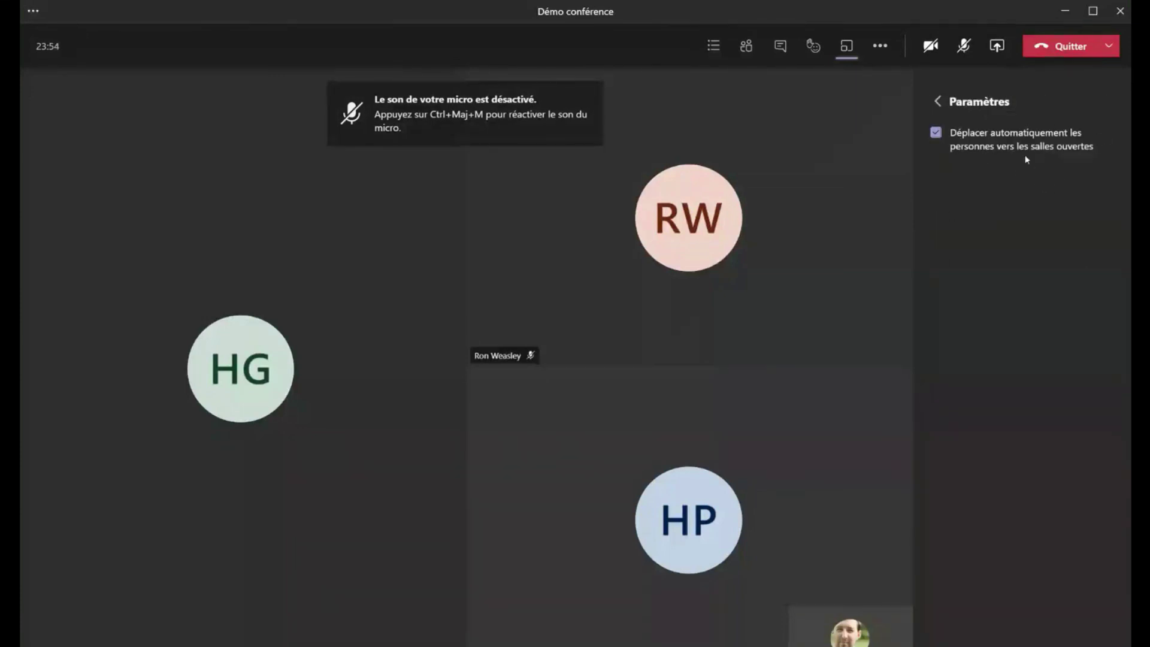
pyautogui.click(938, 101)
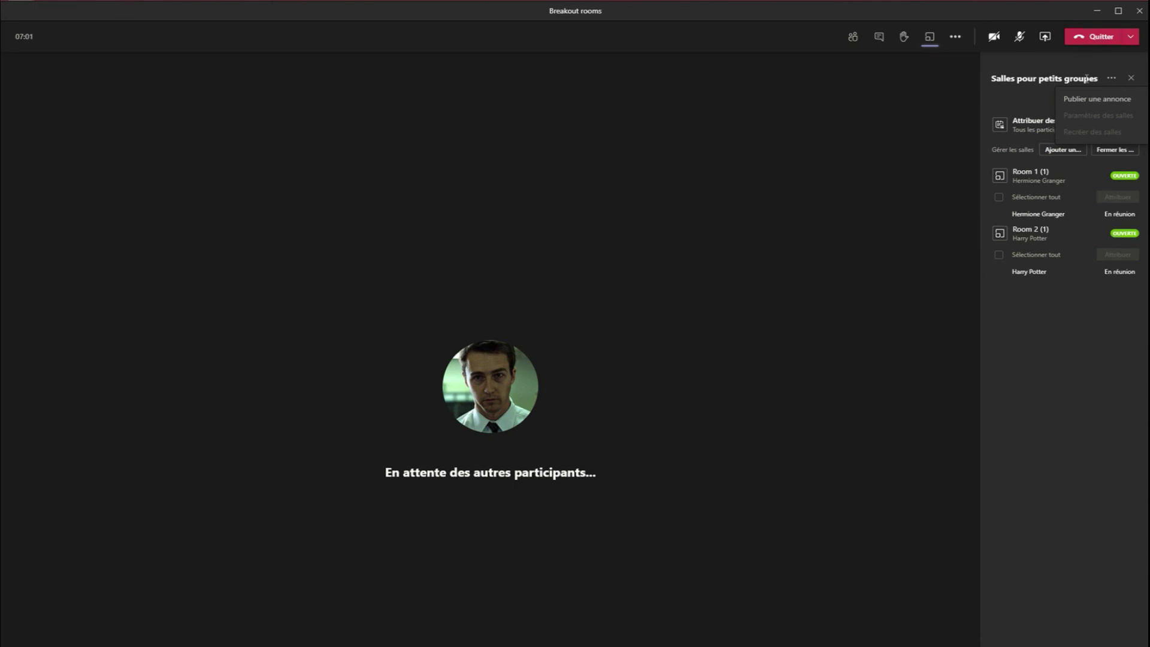
# - Send the announcement "Bonjour à toutes et tous !" to all open breakout rooms
pyautogui.click(1087, 98)
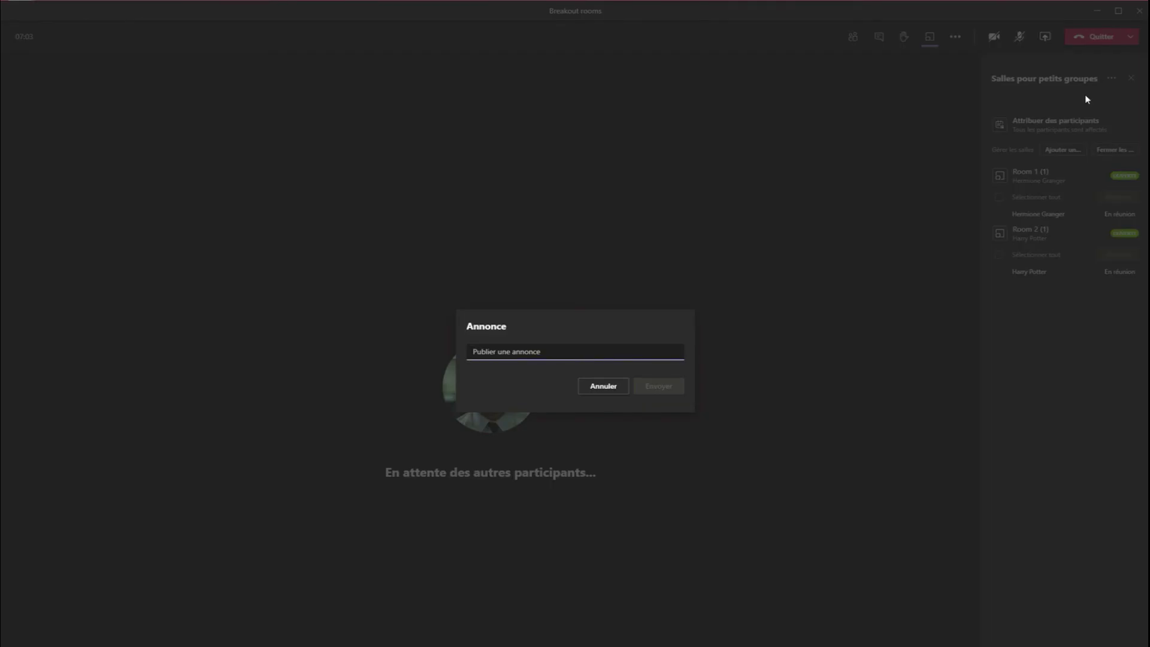
pyautogui.write('Bonjour ')
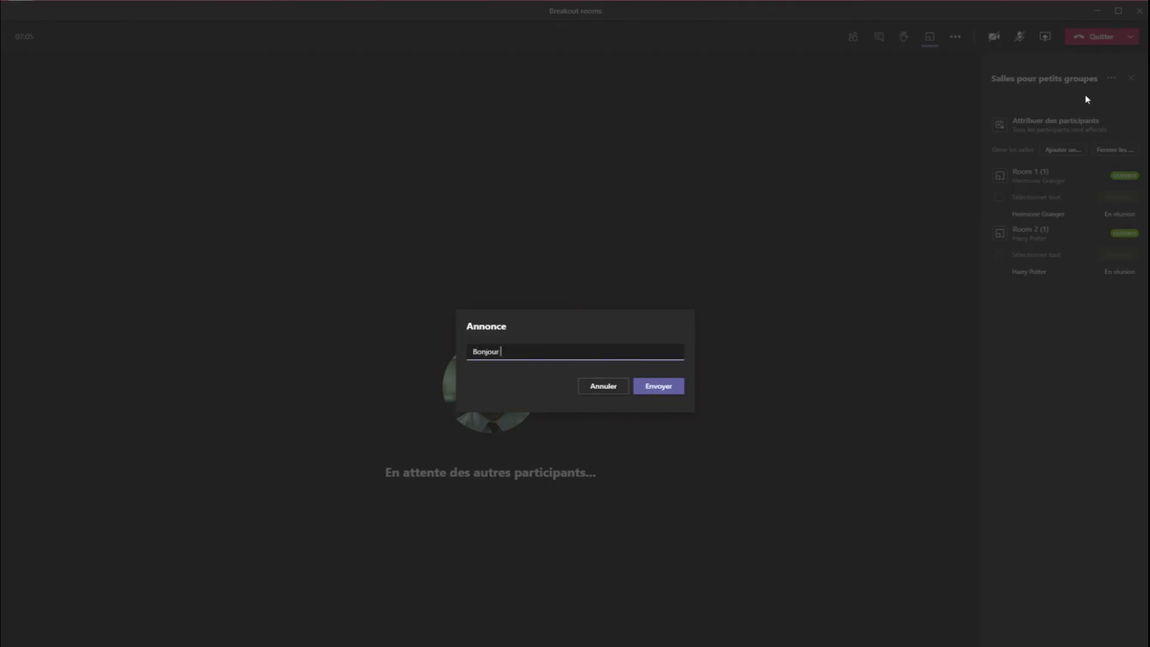
pyautogui.write('à toutes et tous !')
pyautogui.click(659, 387)
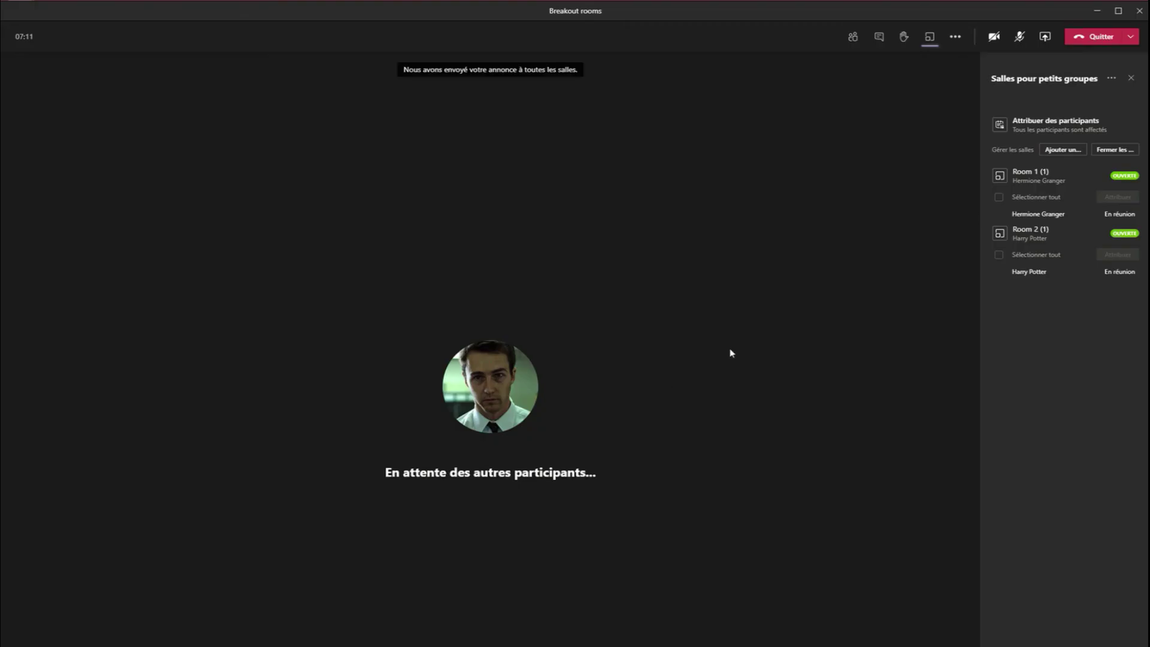